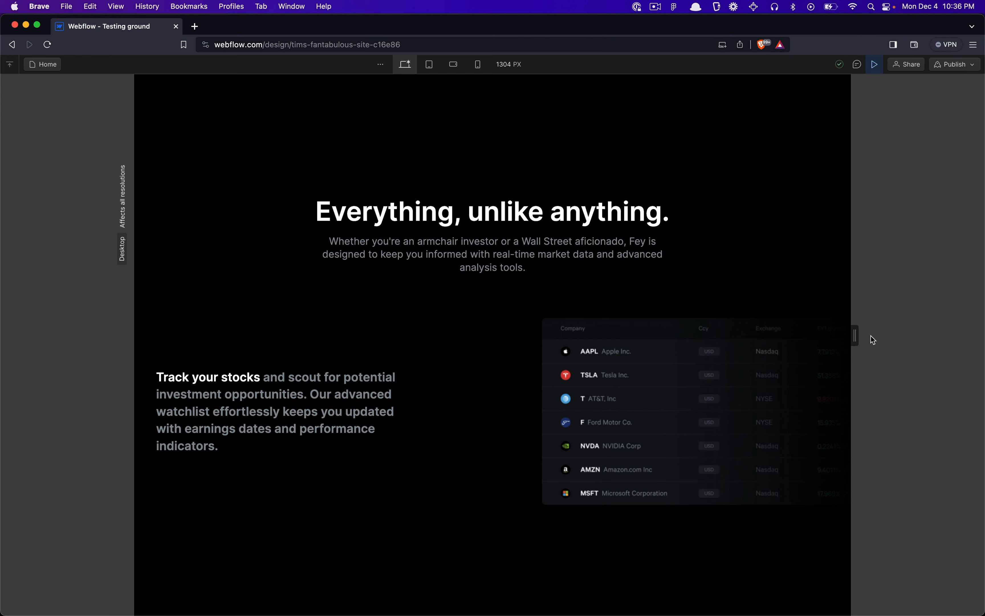
- Preview the section at about 1170 px desktop width, then in mobile landscape, mobile portrait and full desktop views
left_click_drag(855, 334, 815, 336)
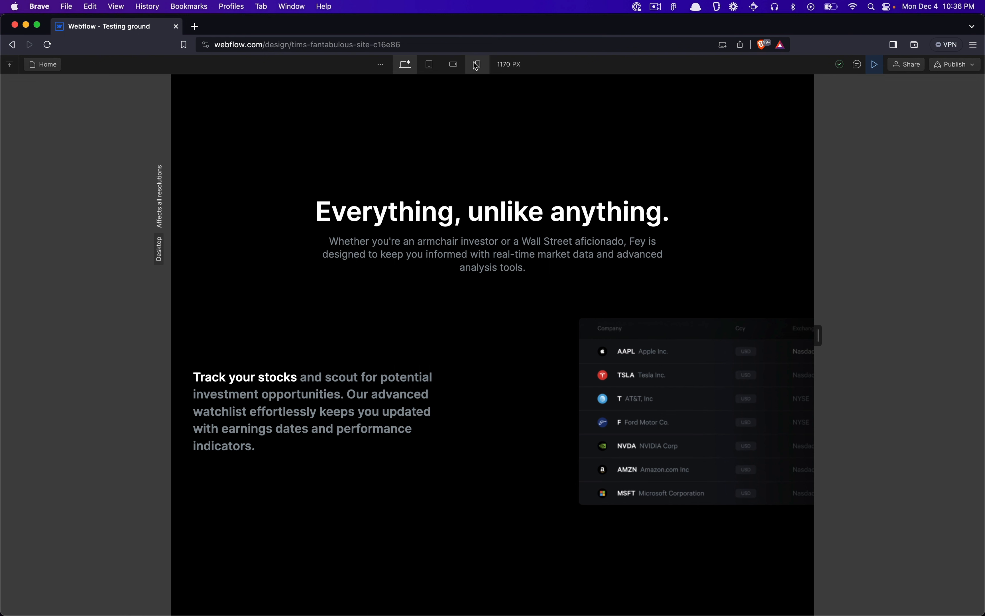
left_click(456, 65)
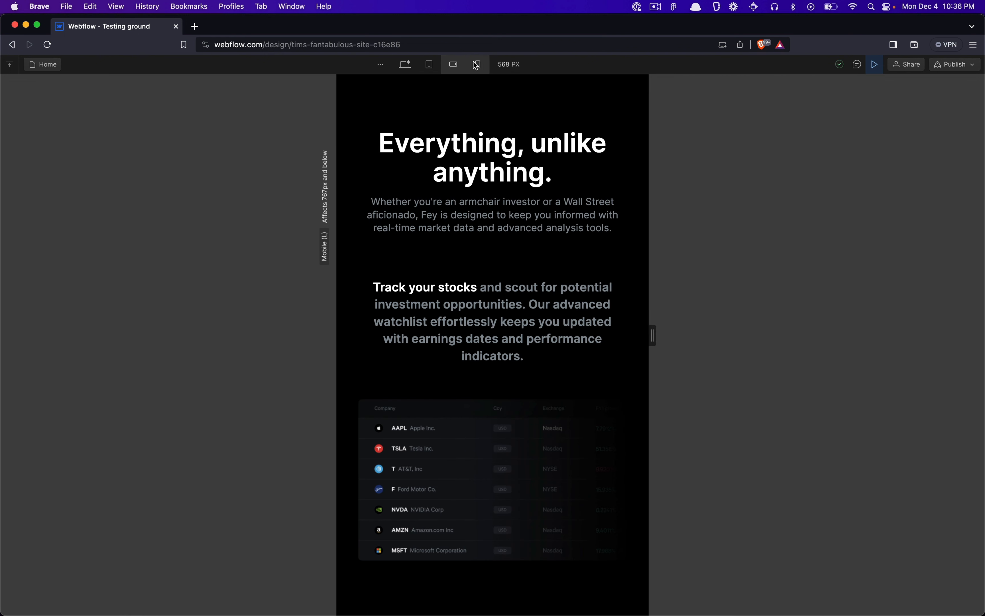
left_click(477, 64)
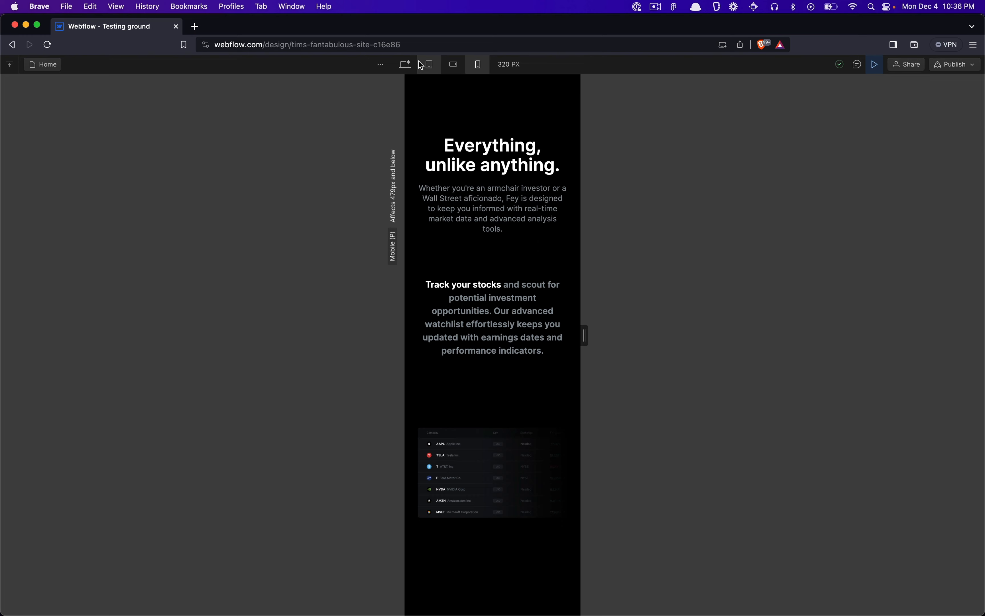
left_click(408, 64)
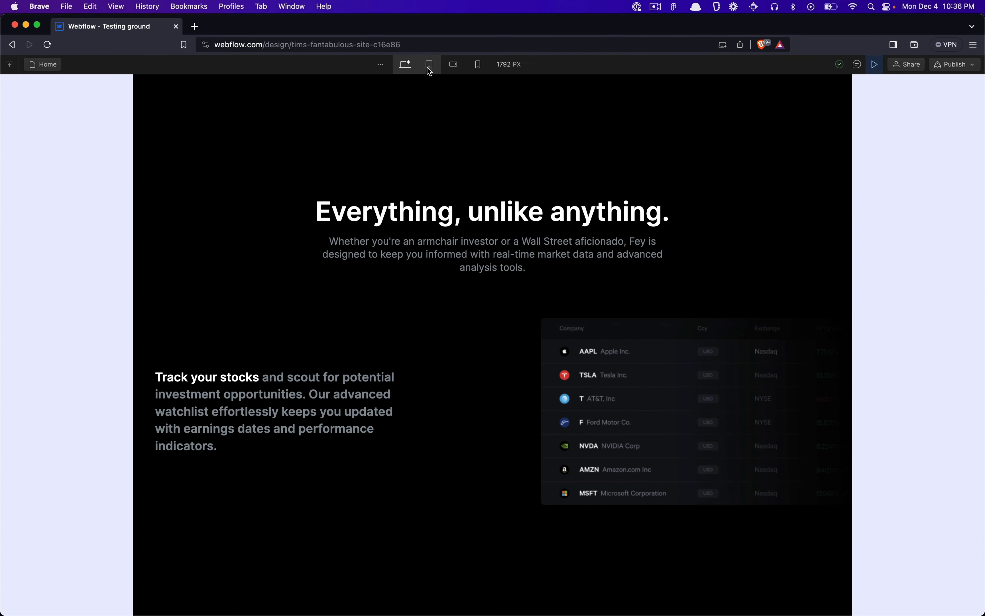
- Switch to Figma and select the whole [SECTION]--section frame instead of its header group
key("super+Tab")
key("super+Tab")
key("super+Tab")
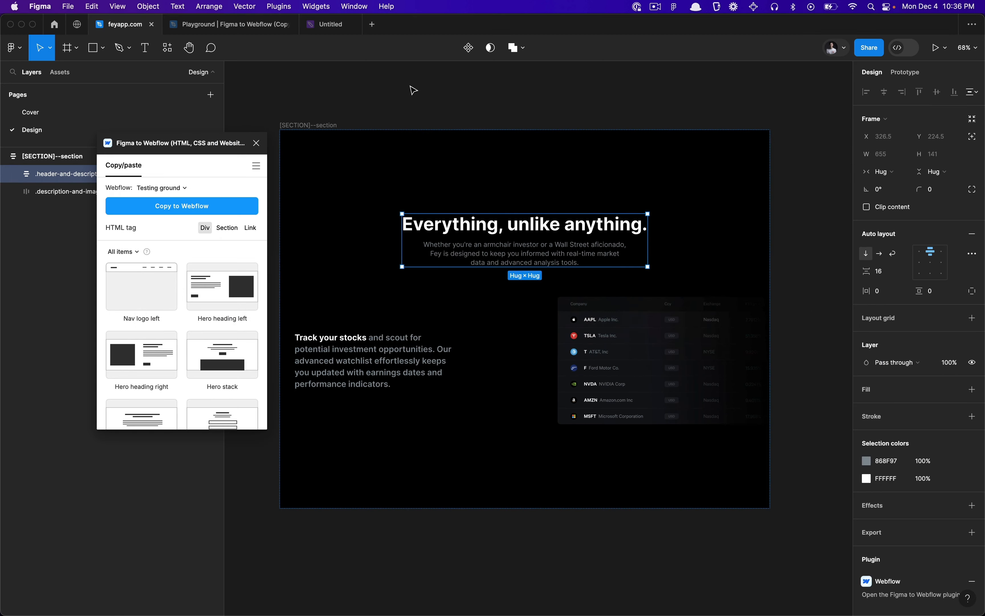
left_click(413, 90)
left_click(316, 125)
left_click(360, 107)
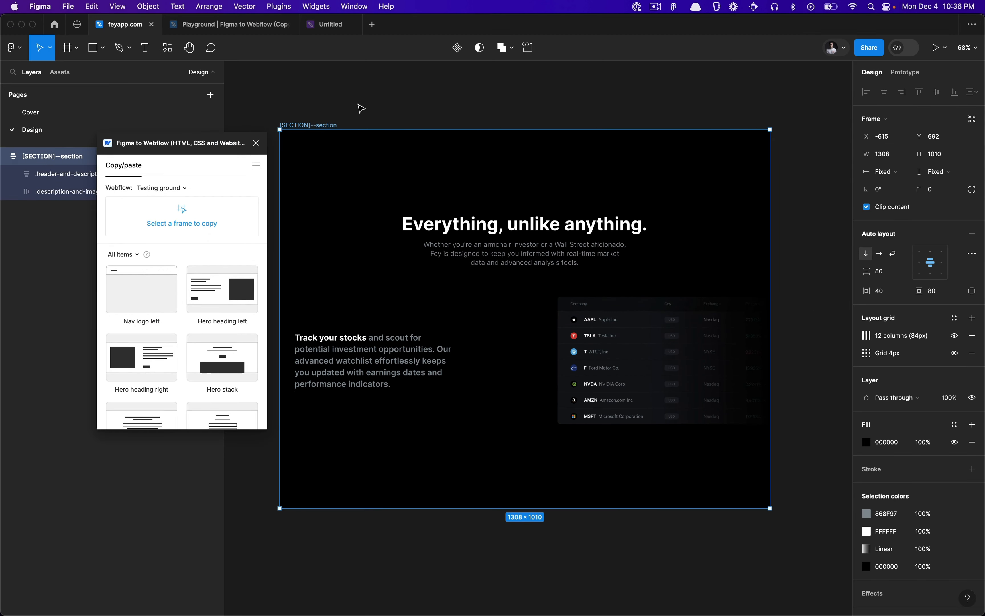
left_click(316, 125)
scroll(361, 108, "down", 1)
left_click_drag(770, 199, 746, 188)
scroll(433, 97, "left", 2)
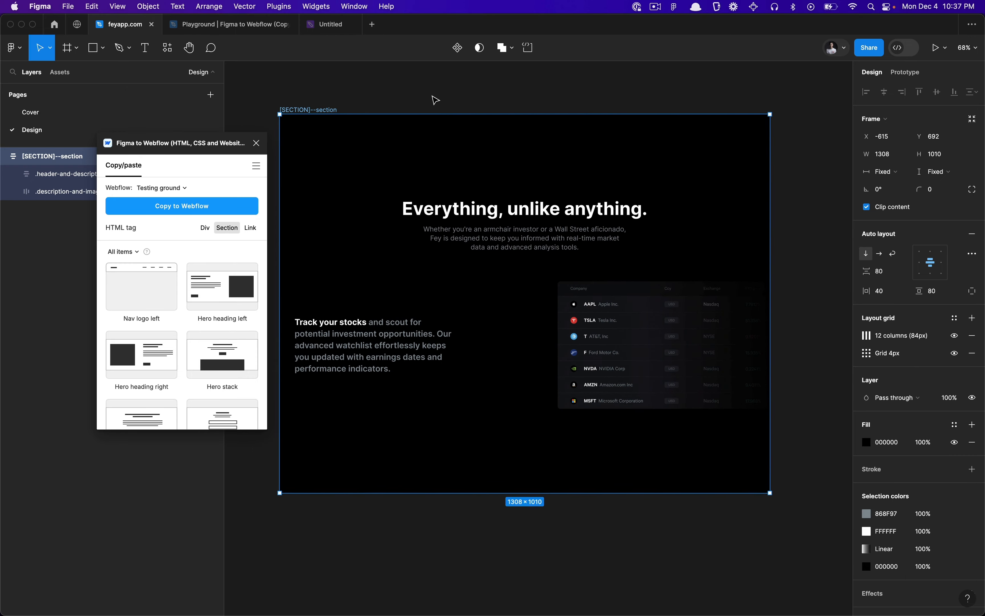
scroll(433, 96, "down", 1)
scroll(435, 99, "up", 1)
scroll(435, 100, "right", 1)
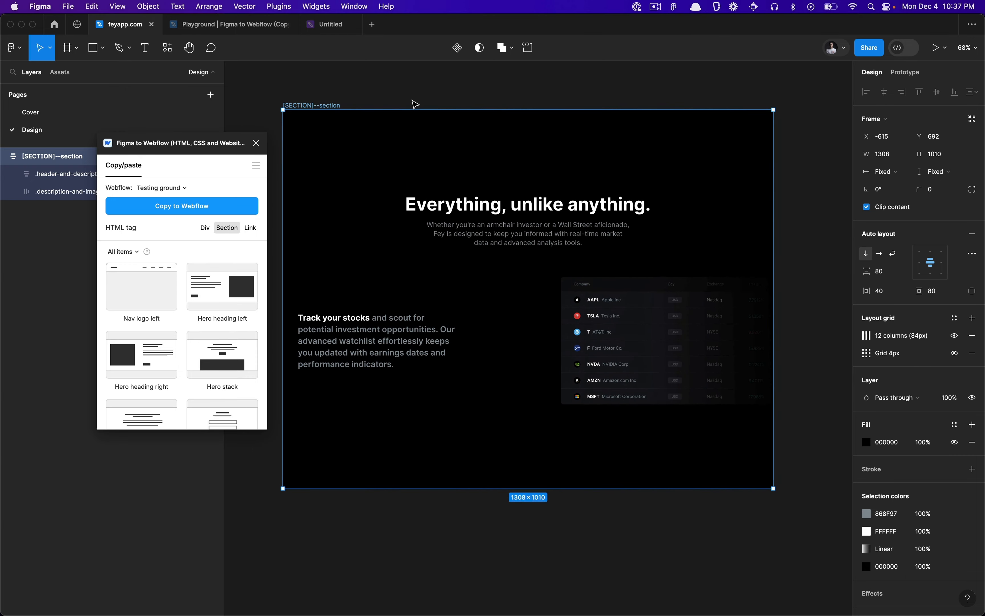
- Close the Figma to Webflow plugin window and clear the frame selection
left_click(256, 142)
left_click(402, 77)
scroll(402, 78, "left", 1)
scroll(402, 78, "down", 1)
left_click(322, 100)
left_click(402, 75)
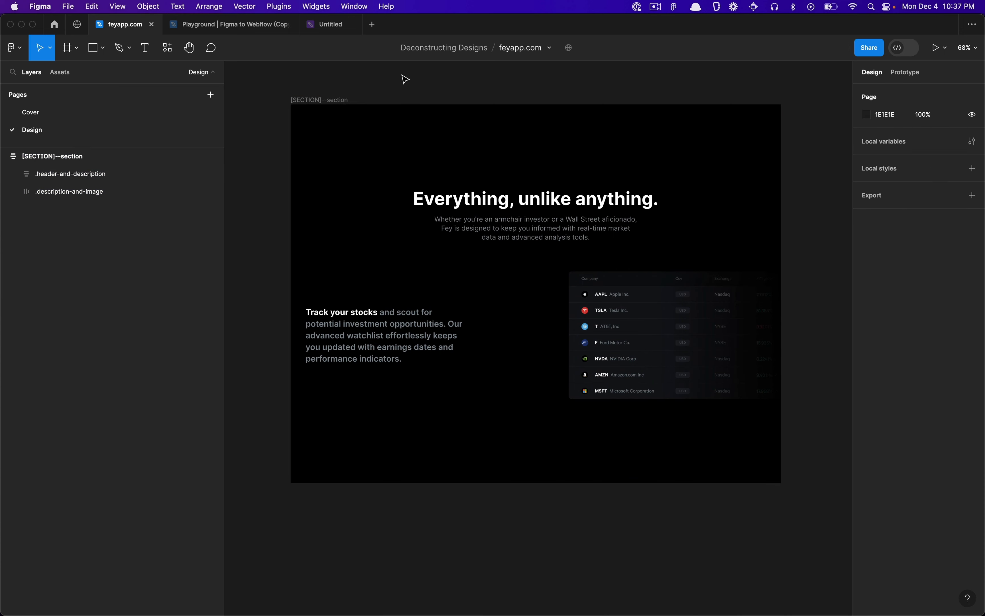
key("super+slash")
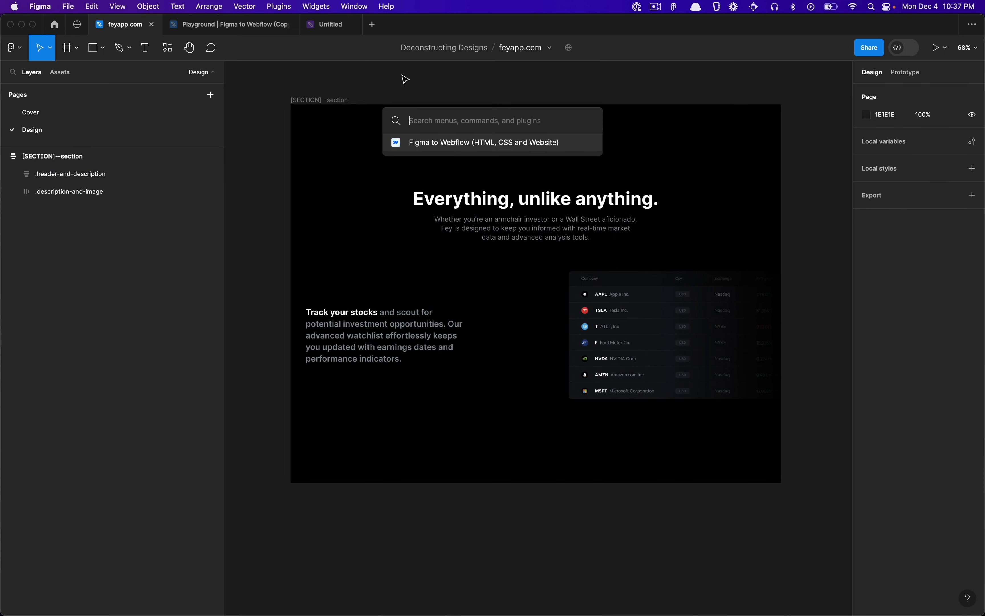
type("f")
key("BackSpace")
key("Escape")
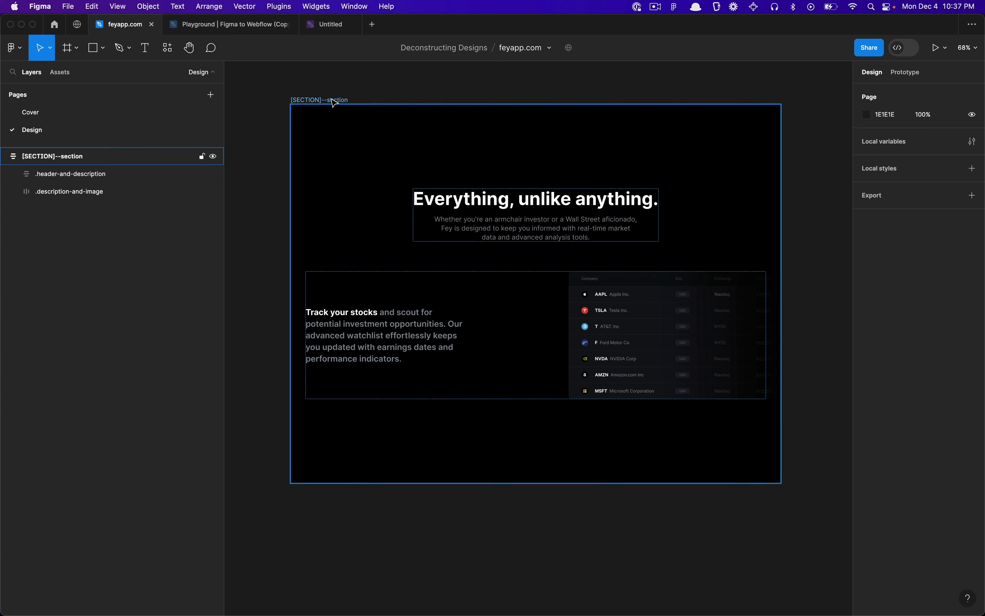
- Select the [SECTION]--section frame, search the commands for "figm" and launch the Figma to Webflow (HTML, CSS and Website) plugin
left_click(331, 100)
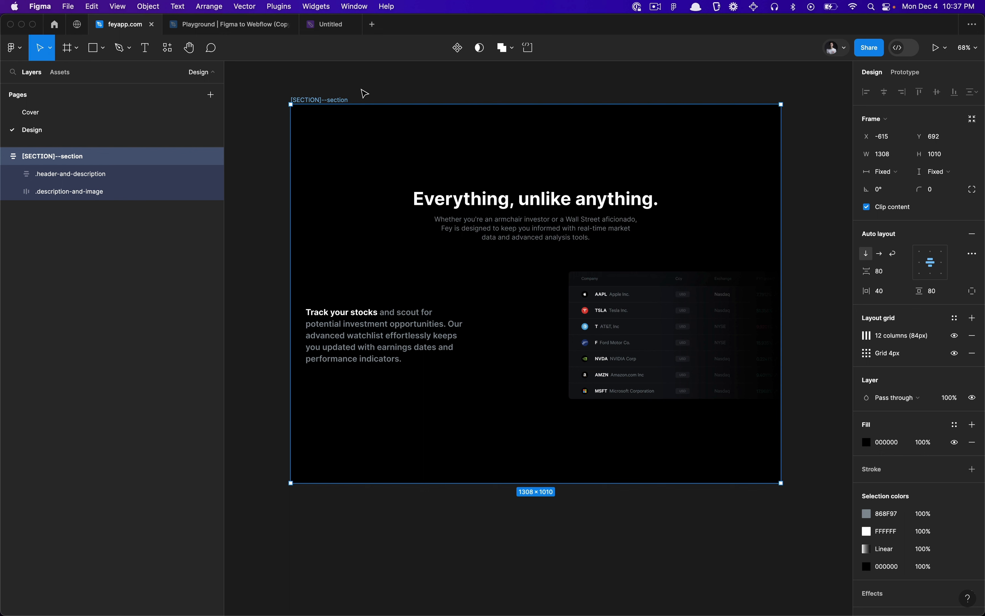
key("super+slash")
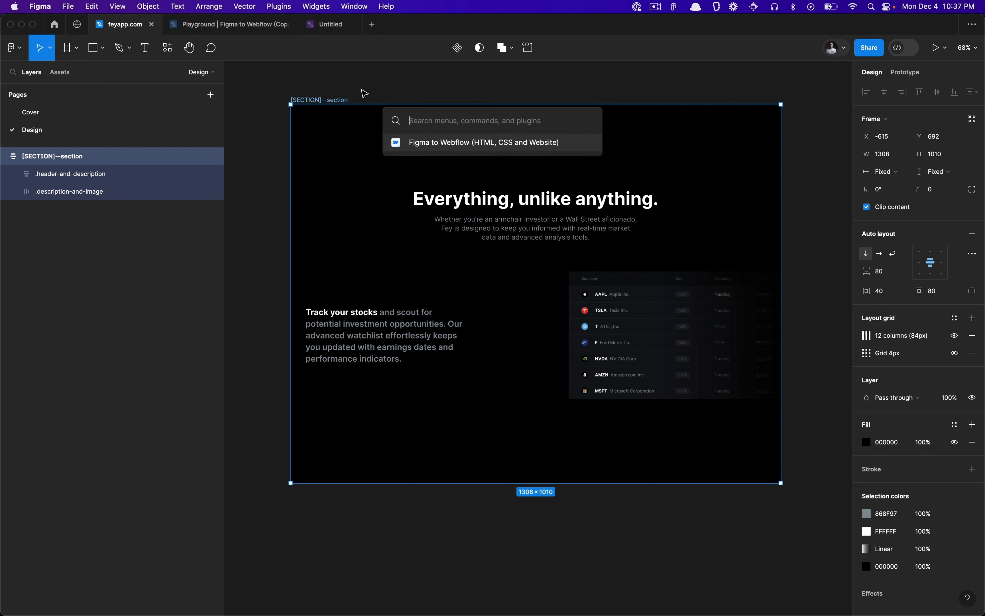
type("figm")
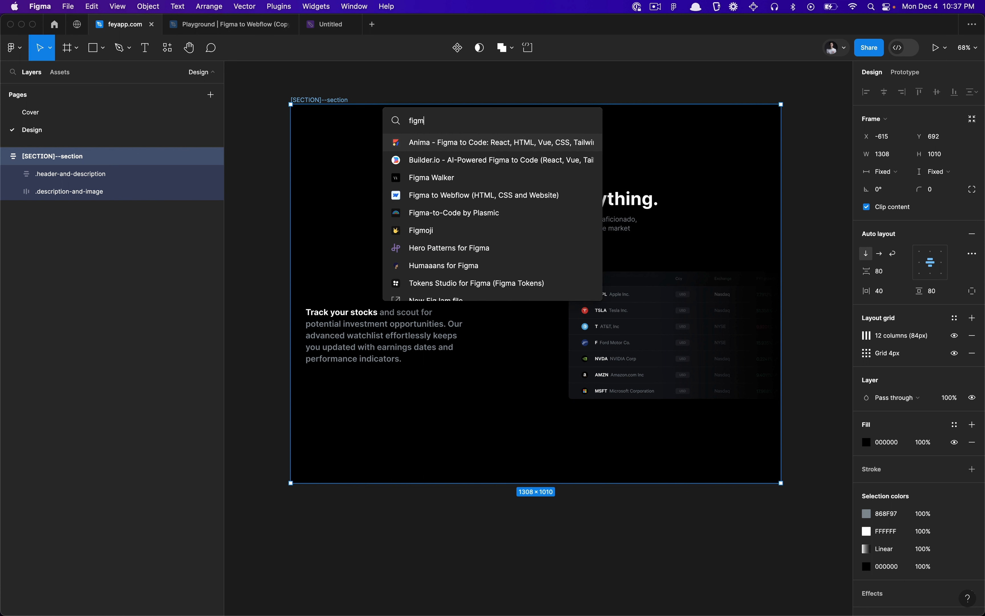
key("Down")
key("Down")
key("Down")
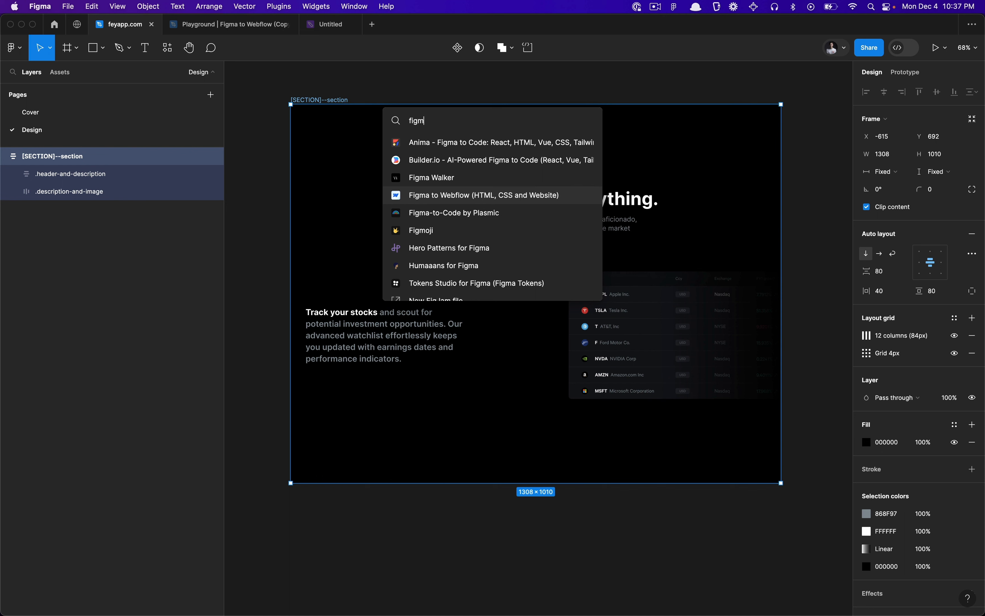
left_click(451, 197)
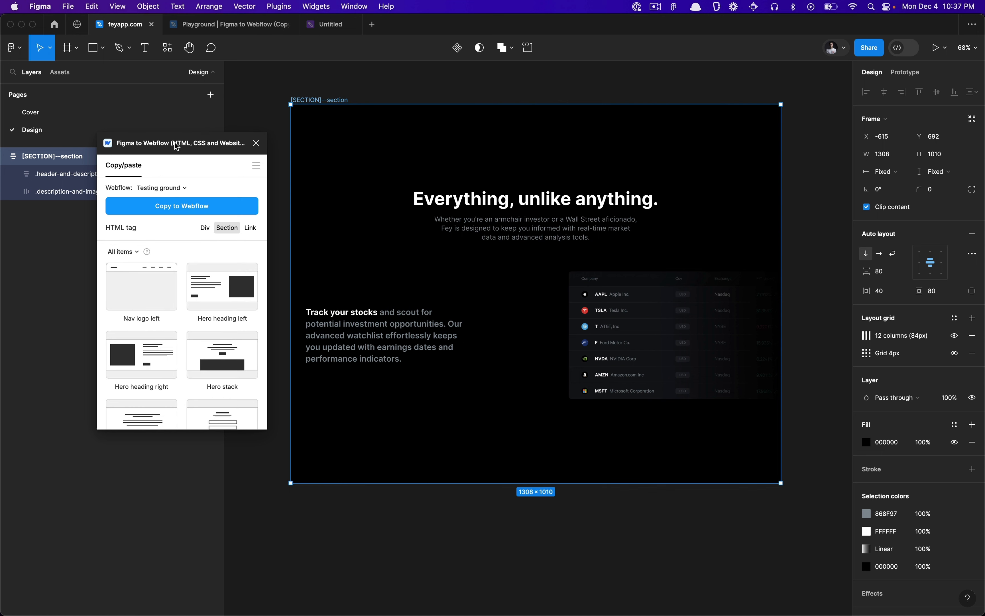
- Copy the selected frame to Webflow with Testing ground as the target site, and close the plugin
left_click_drag(176, 147, 186, 135)
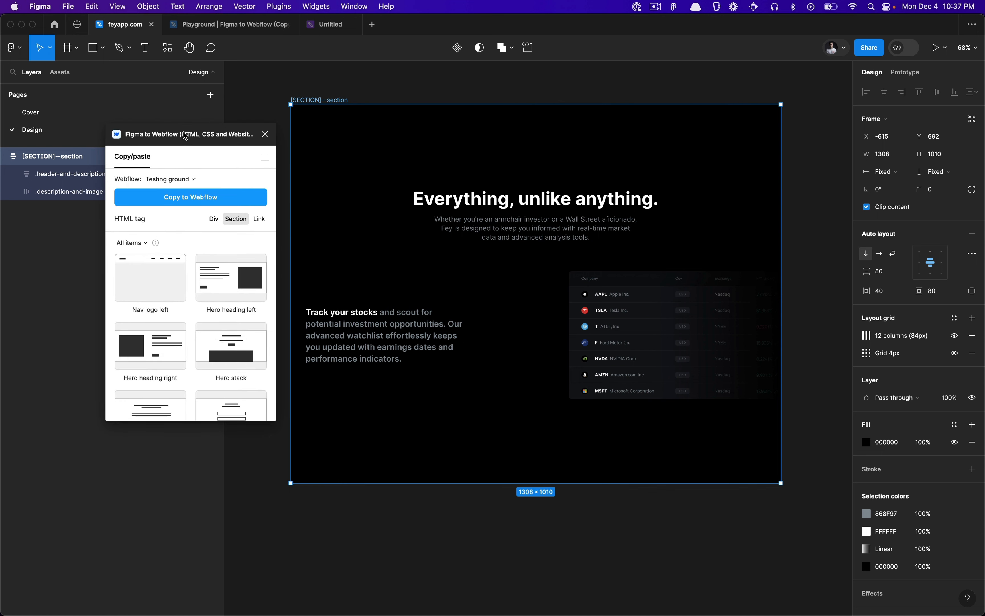
left_click(178, 179)
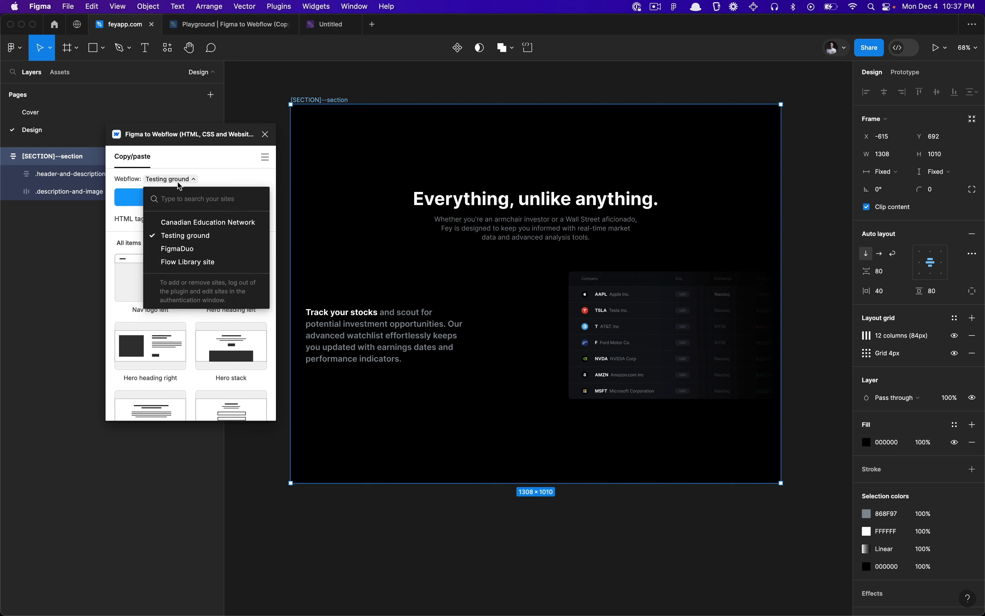
left_click(186, 235)
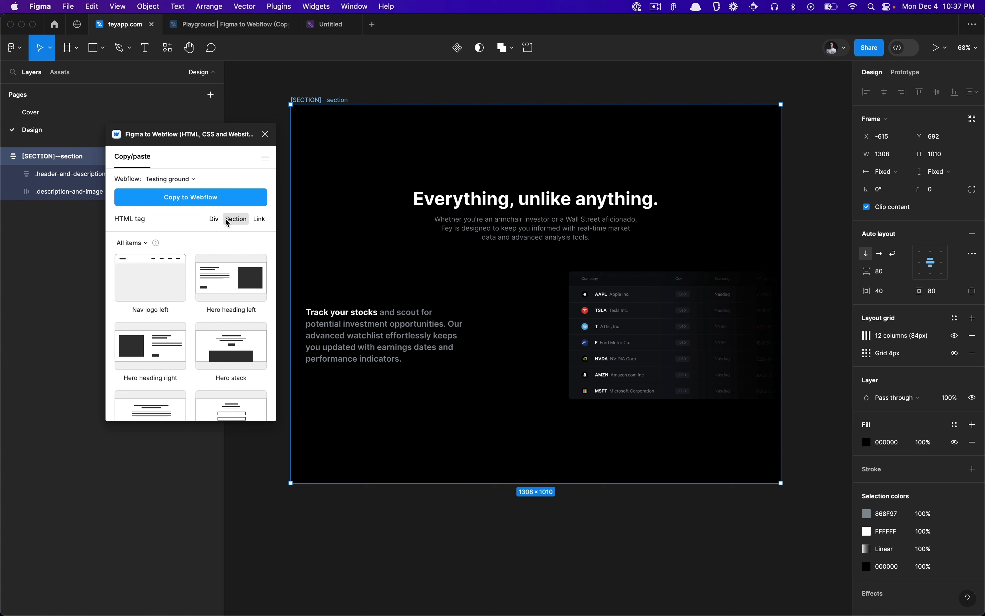
left_click(212, 200)
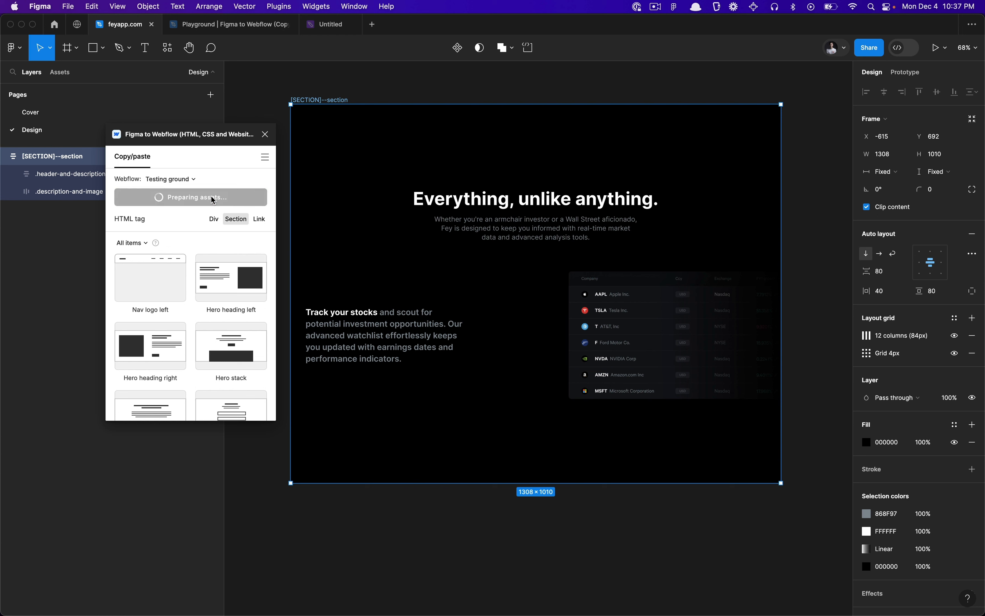
left_click(267, 134)
- Switch to Webflow in Brave, leave preview mode and delete the existing section 3 from the page
key("super+Tab")
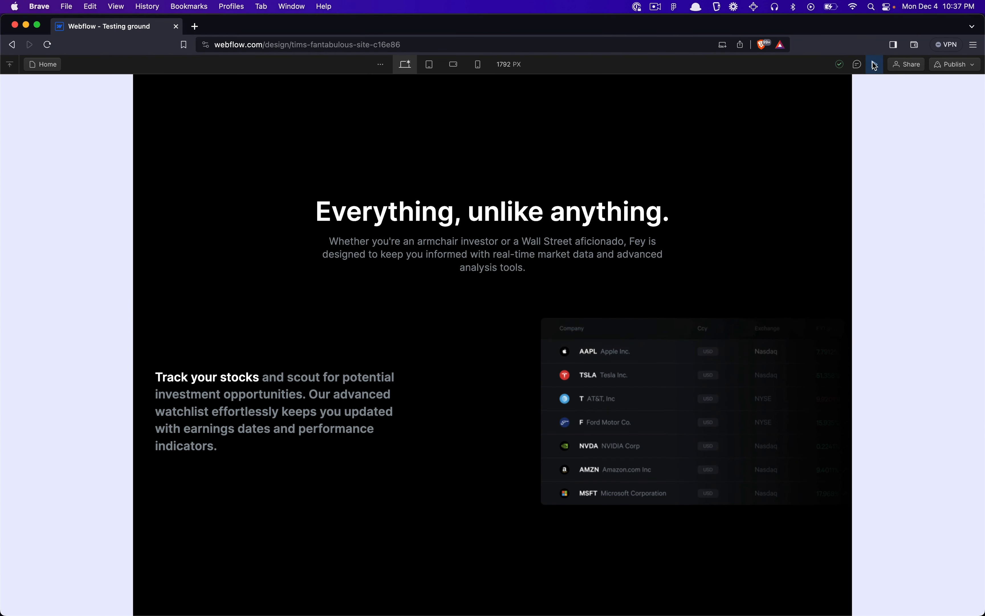
left_click(873, 66)
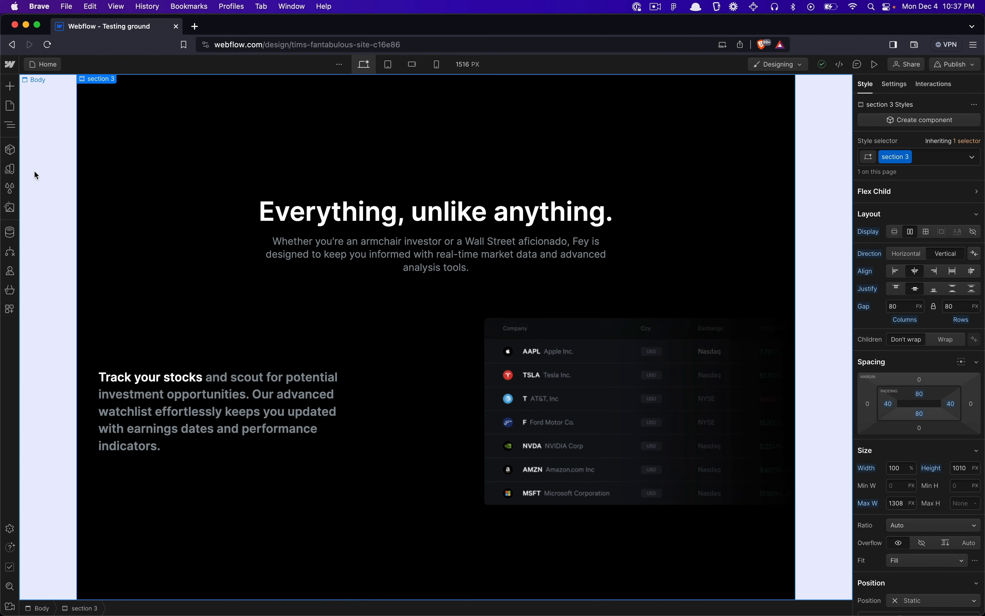
left_click(13, 130)
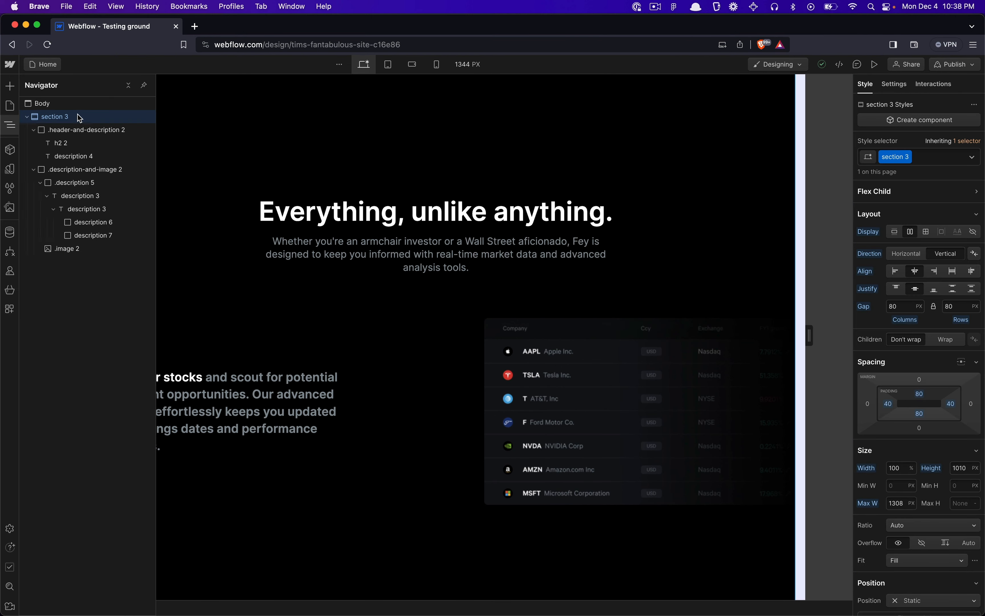
key("Delete")
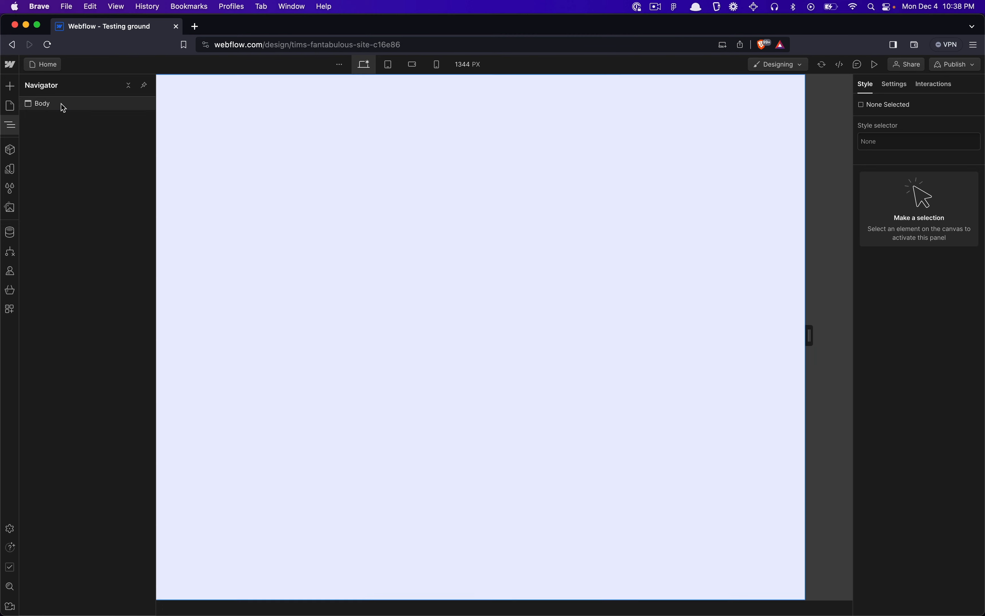
- Add a solid black color overlay to the Body element's background
left_click(70, 103)
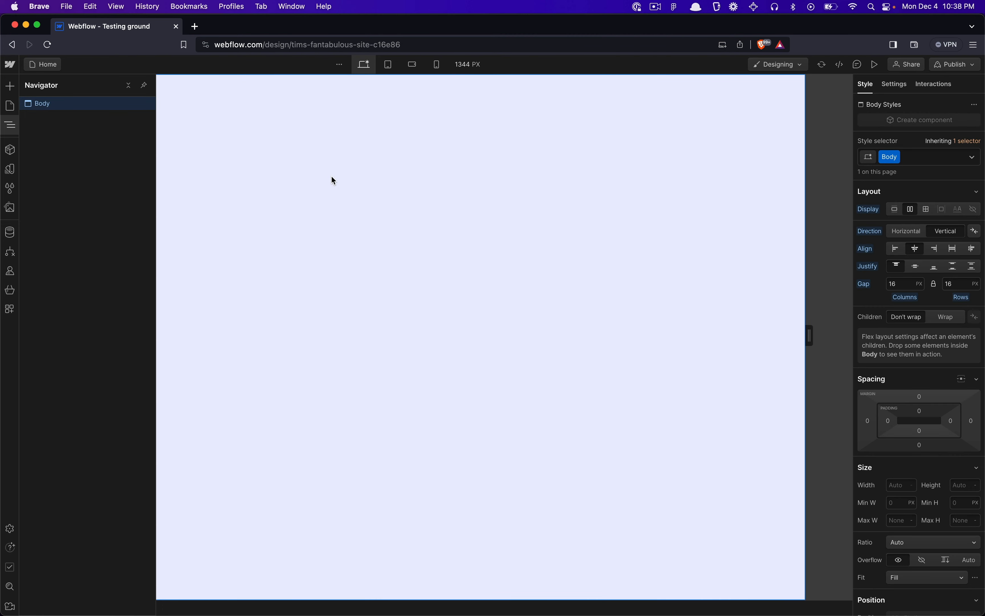
scroll(900, 345, "down", 1)
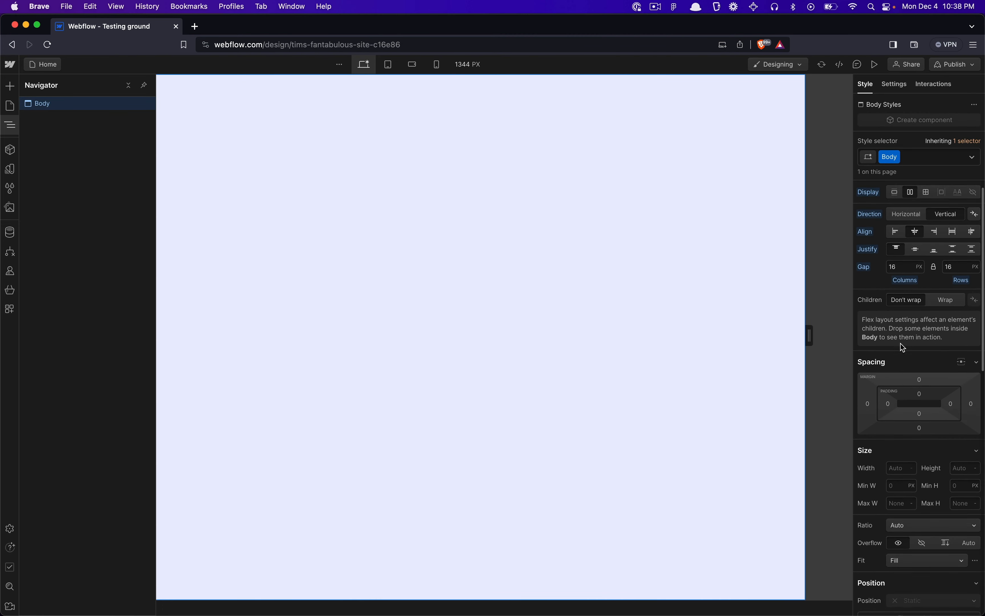
scroll(901, 343, "down", 10)
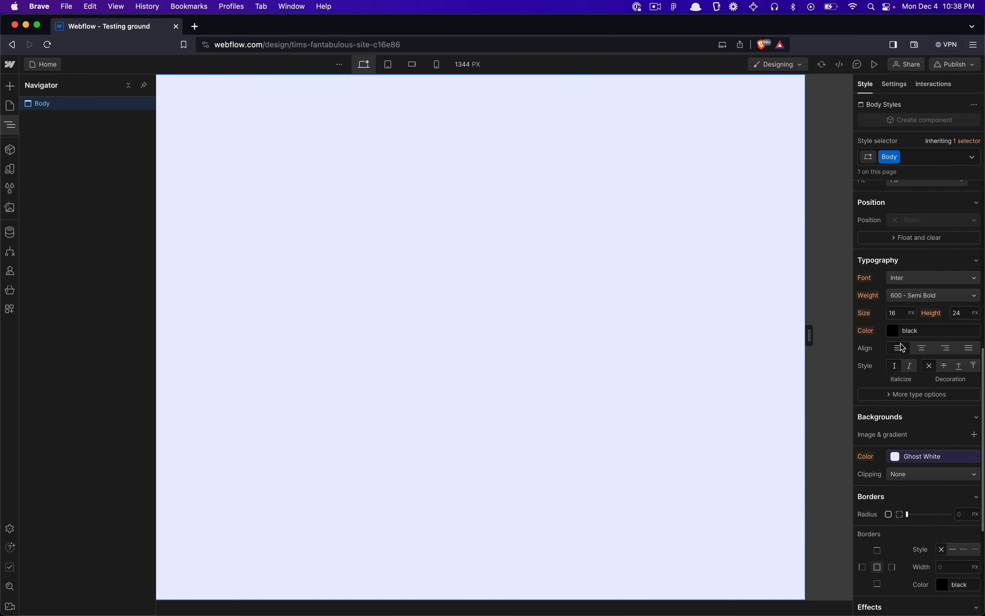
scroll(900, 344, "down", 3)
left_click(975, 340)
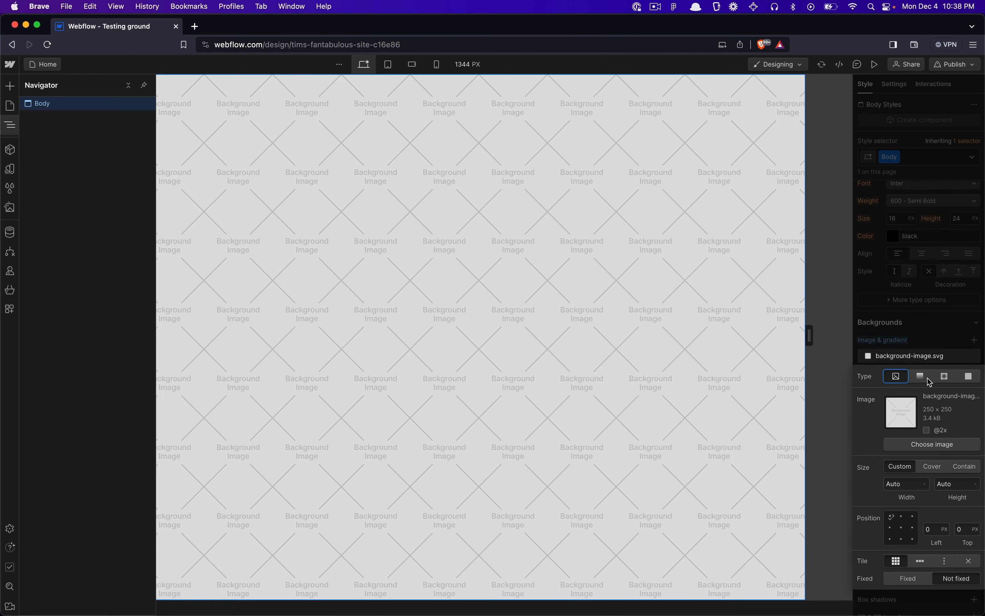
left_click(968, 376)
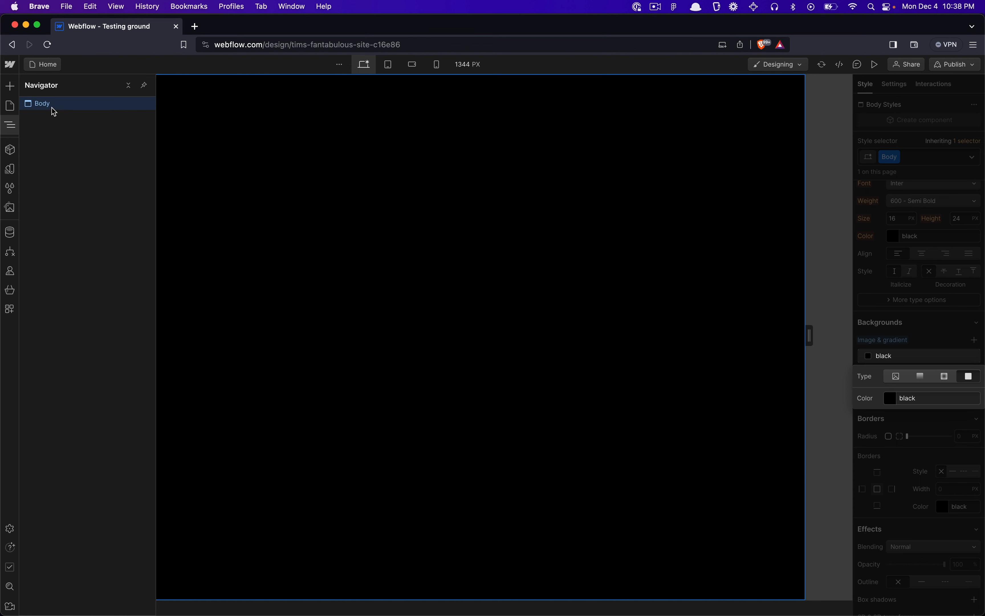
- Paste the copied Figma section into the Body, dismiss the notice, select the pasted section and hide the Navigator
key("super+v")
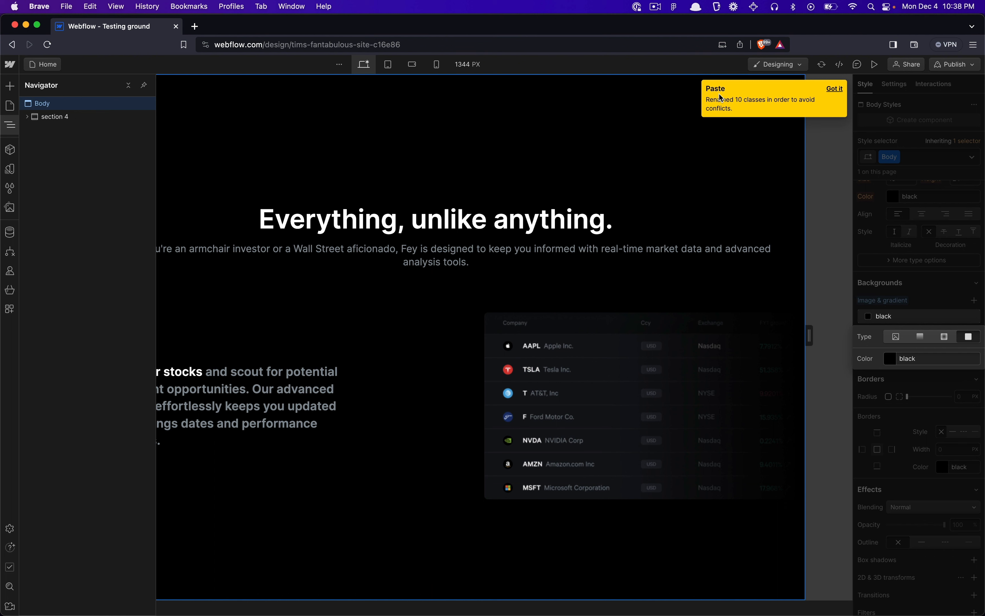
left_click(839, 91)
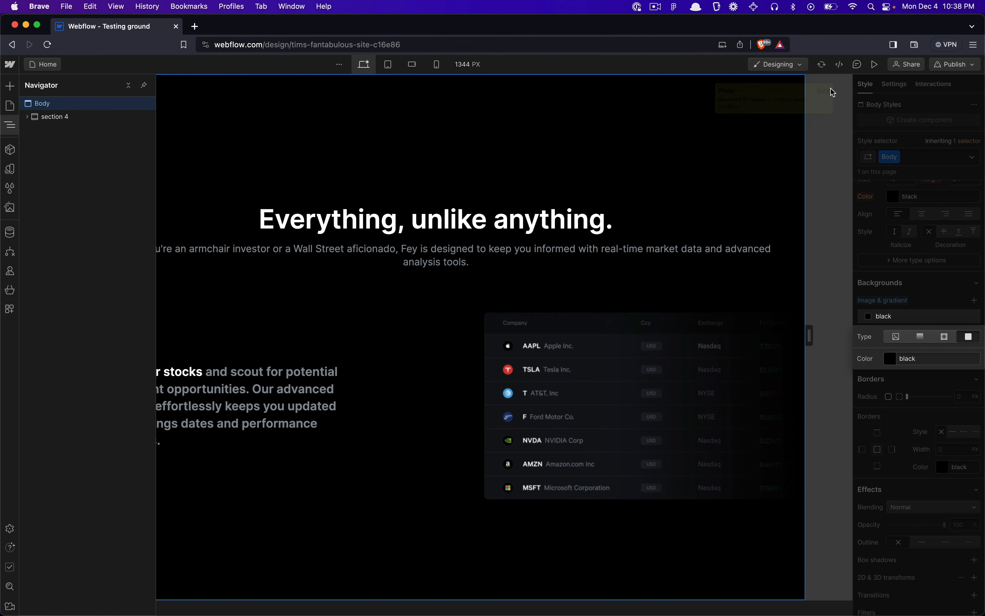
left_click(74, 118)
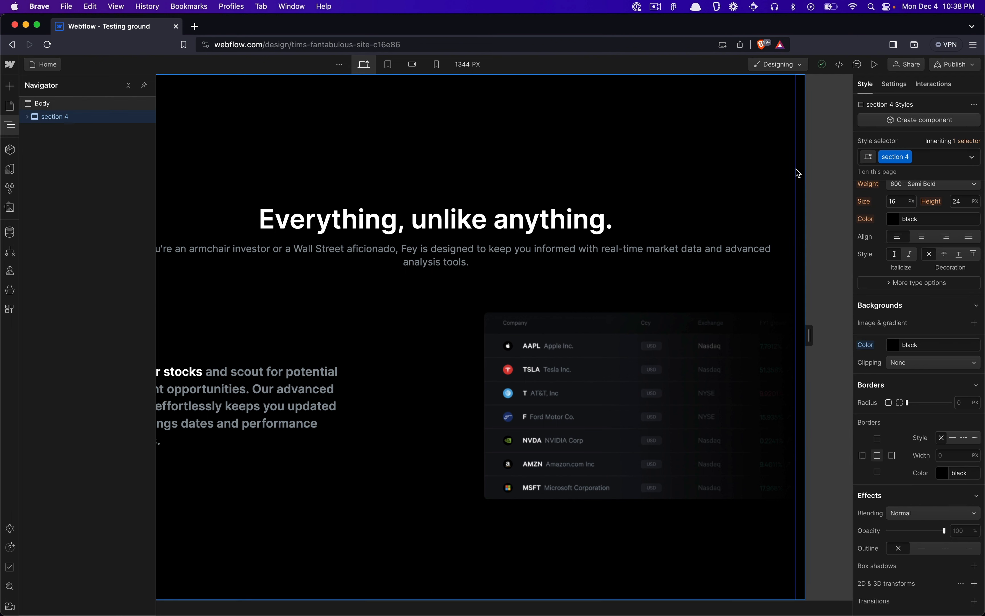
left_click(65, 107)
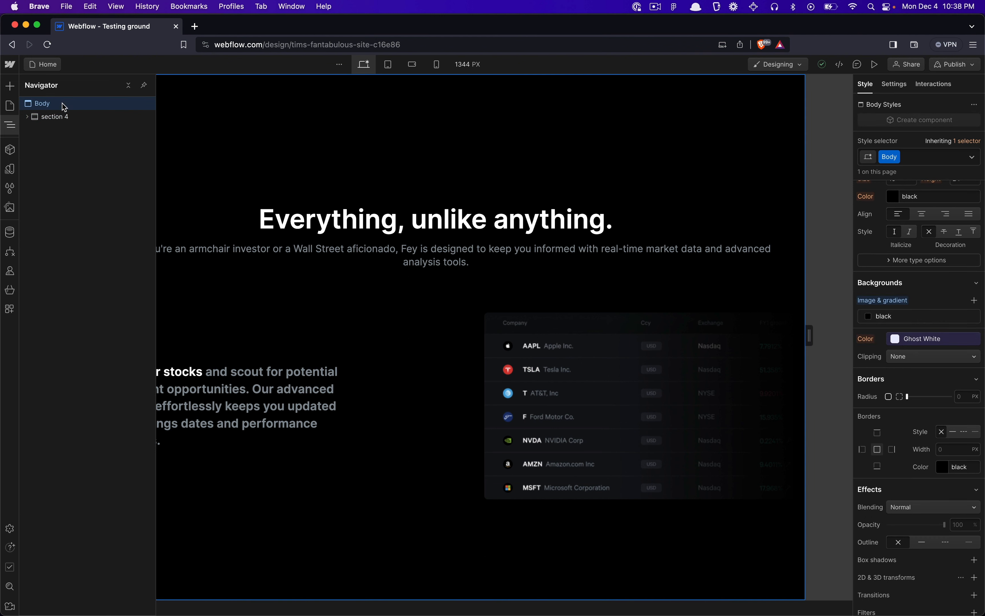
left_click(57, 120)
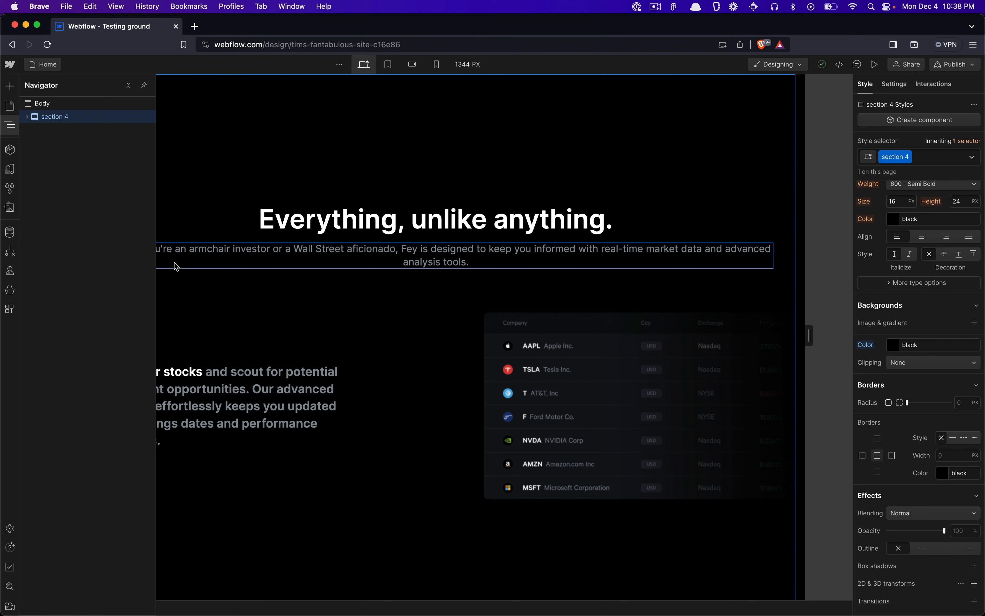
left_click(12, 125)
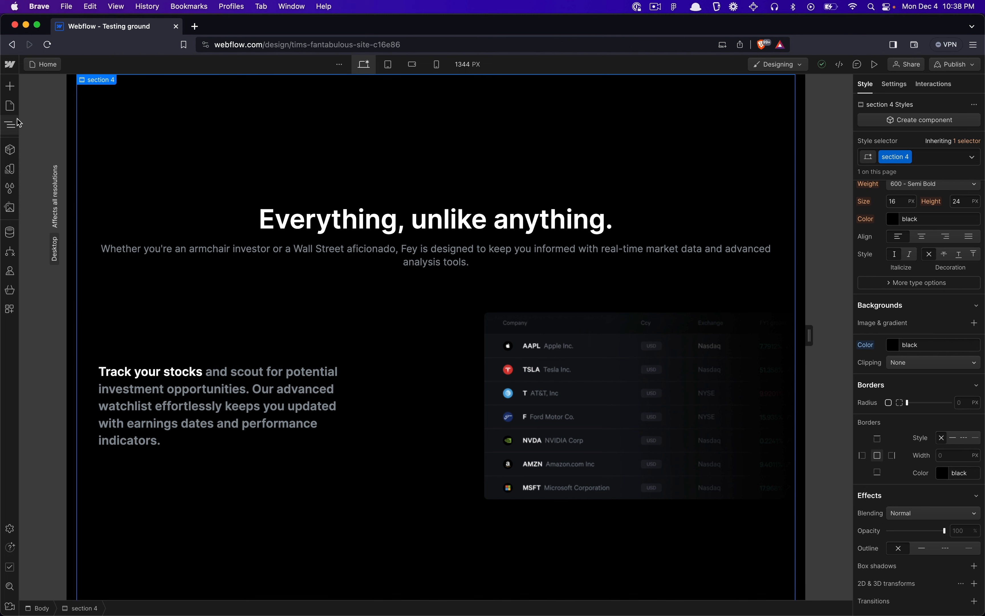
- Select the Body in the Navigator and review its flex layout settings
left_click(13, 126)
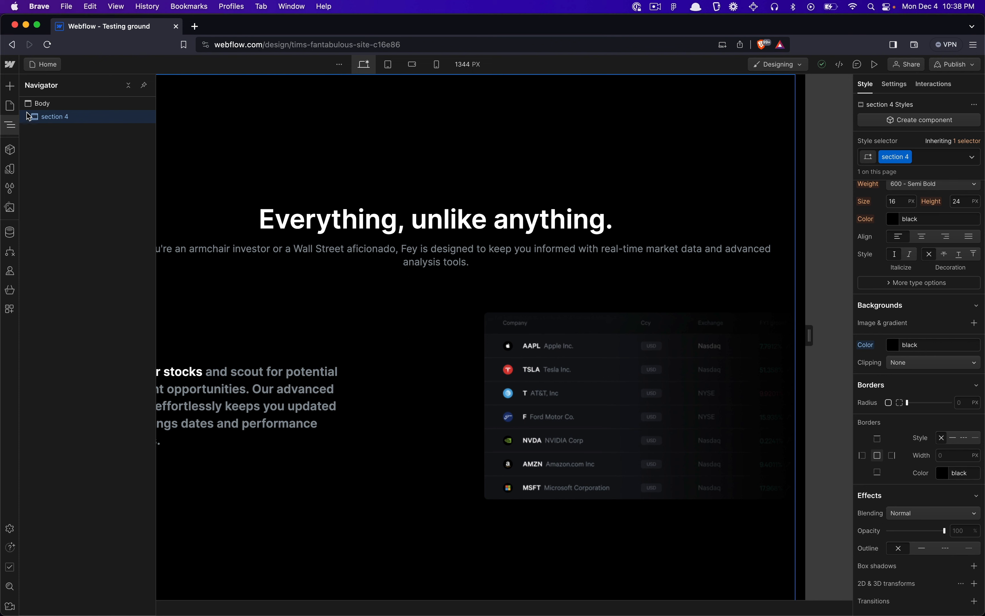
left_click(39, 105)
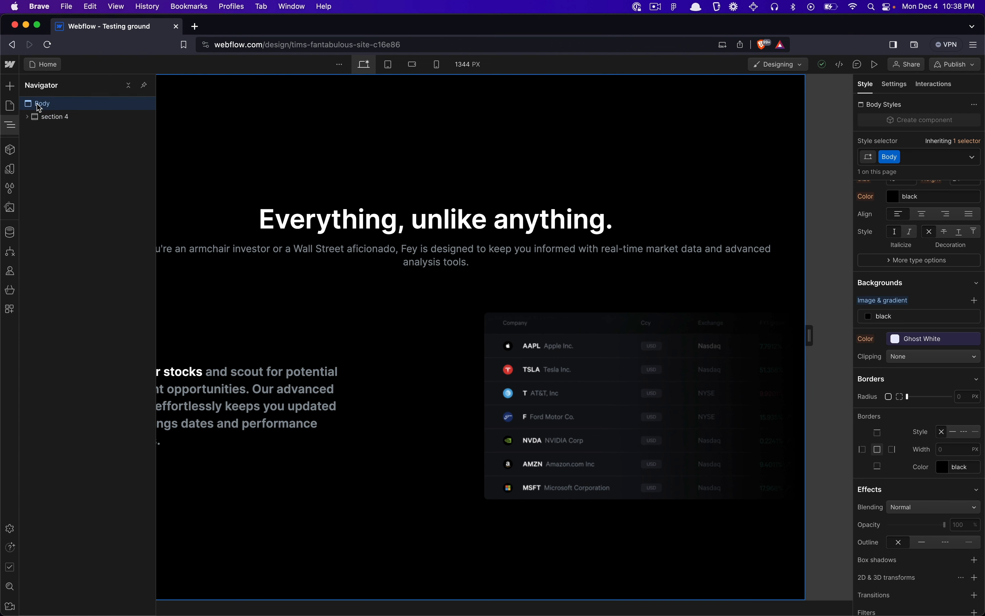
scroll(916, 303, "up", 10)
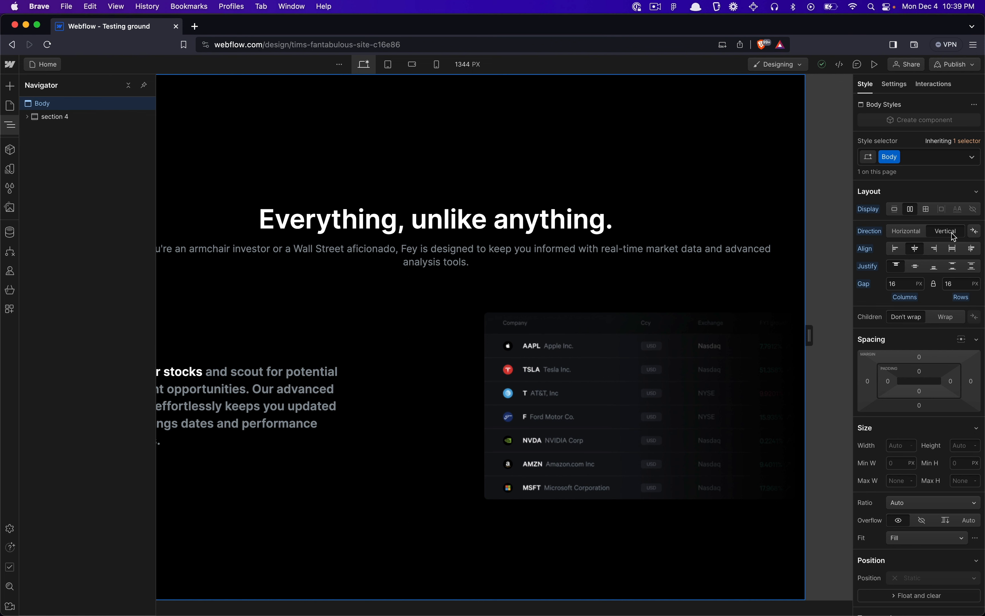
- Try the Horizontal layout direction on section 4 and restore it to Vertical
left_click(50, 118)
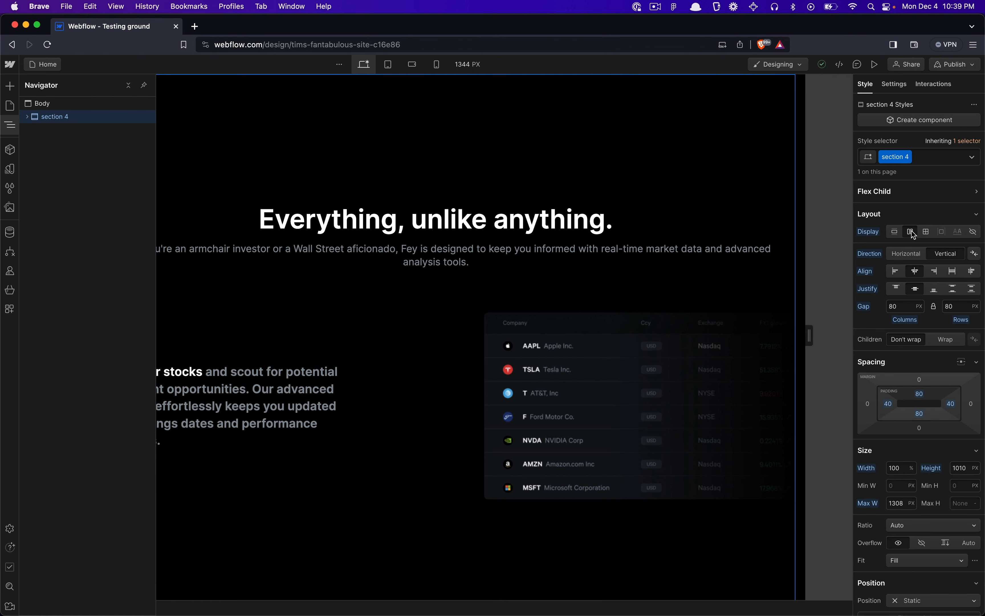
left_click(908, 256)
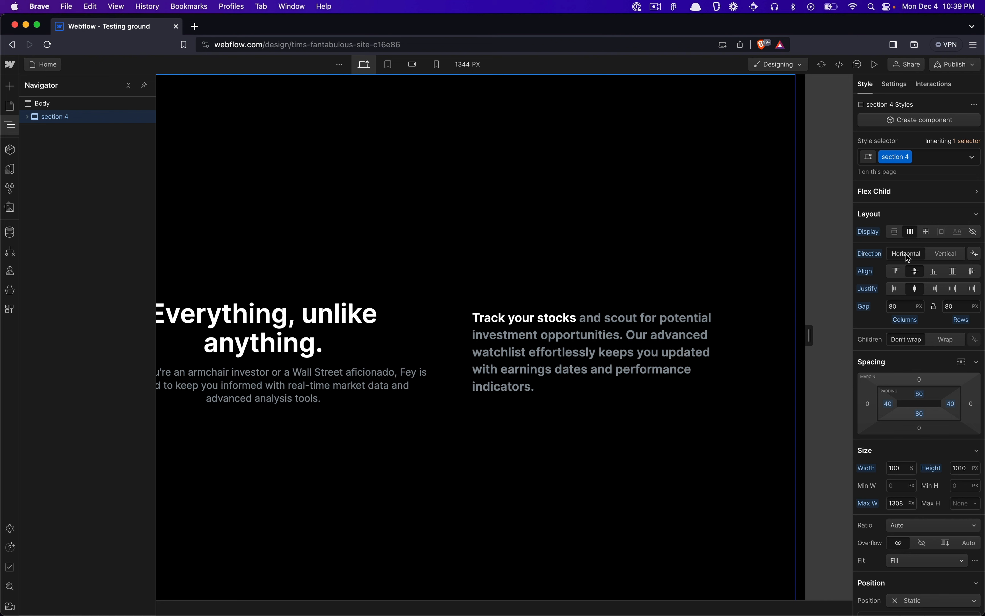
left_click(942, 257)
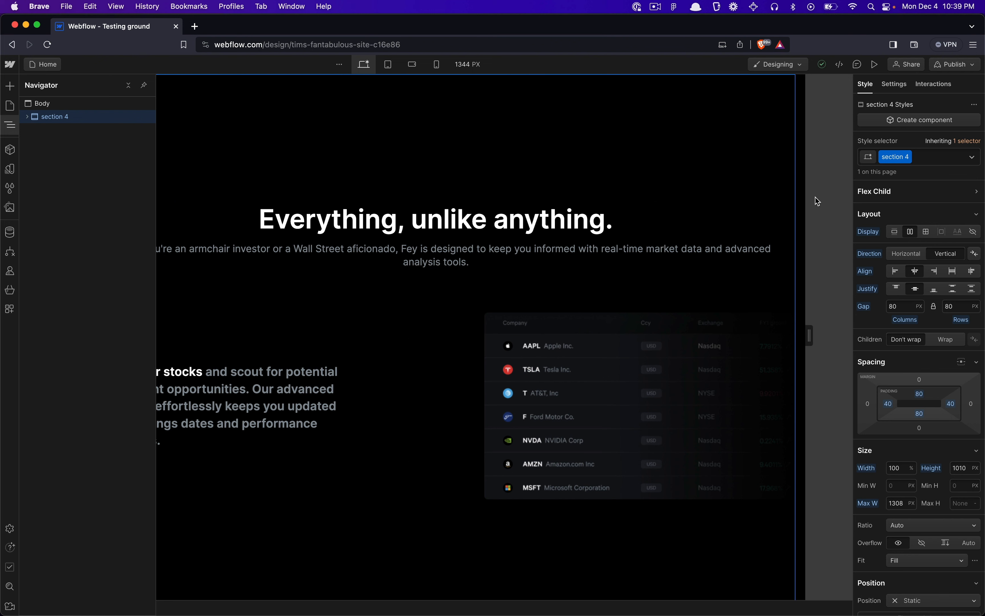
- Set the maximum width of the header-and-description 3 block to 656 px
left_click(651, 222)
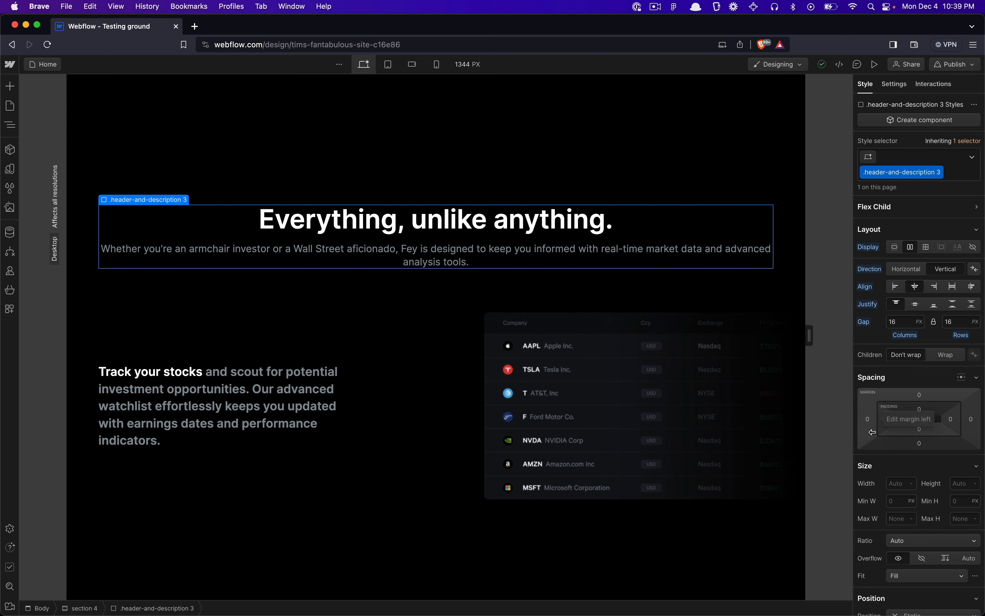
scroll(879, 467, "down", 1)
scroll(879, 468, "down", 5)
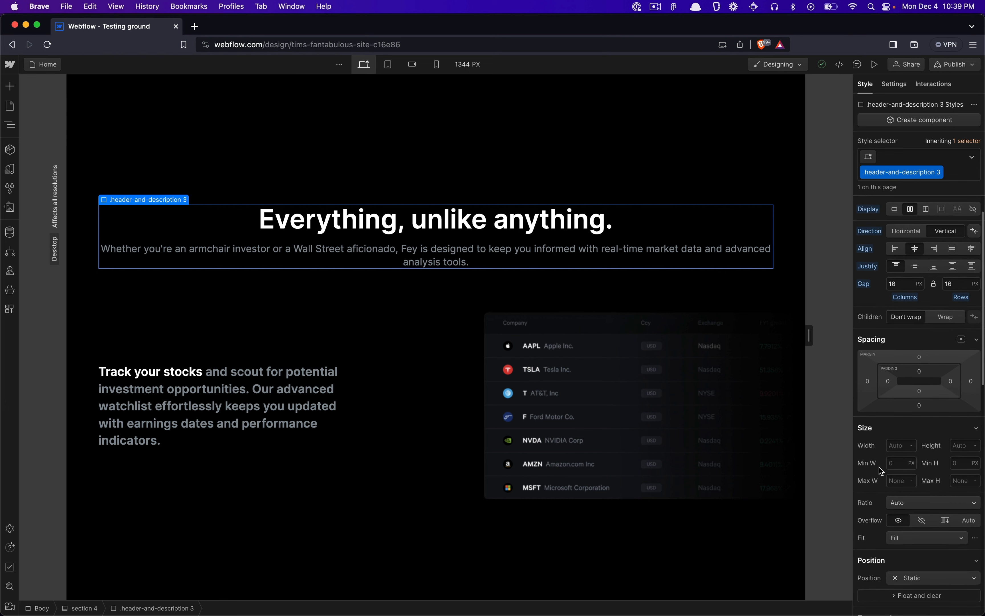
scroll(897, 411, "down", 2)
left_click(899, 356)
type("656px")
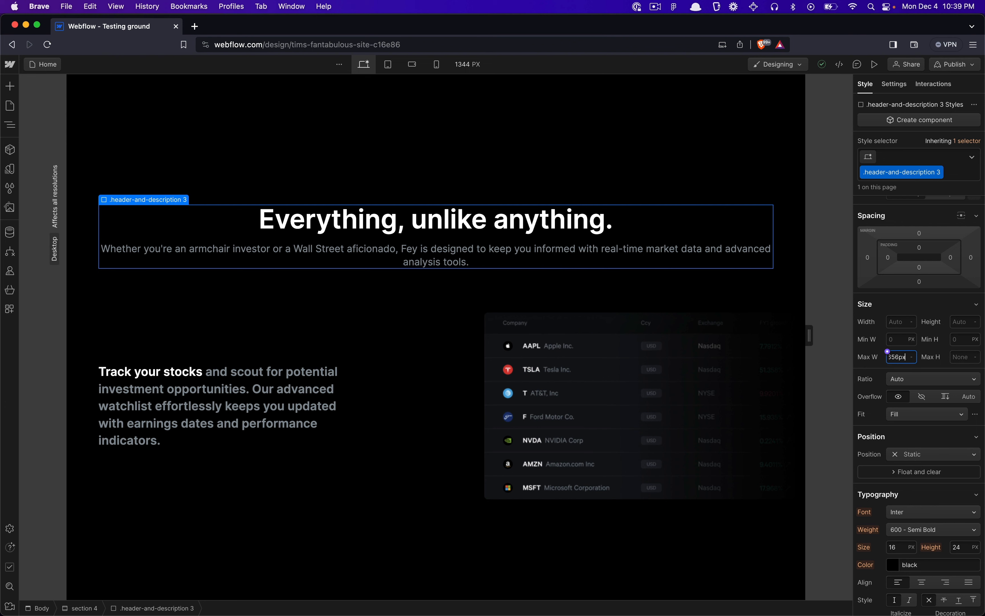
key("Return")
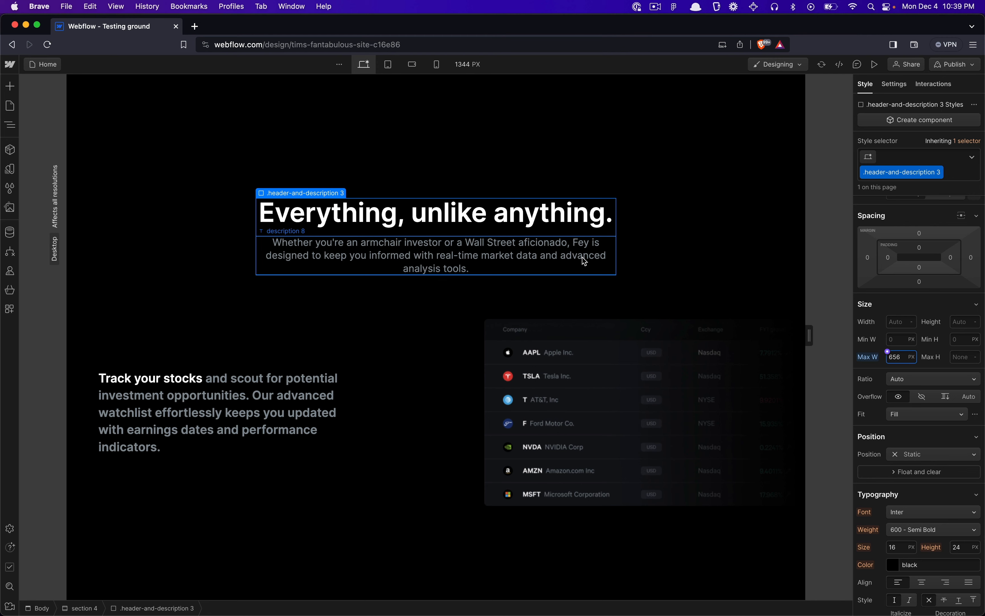
- Check the original section in Figma, return to Webflow in Brave and narrow the desktop canvas to 1232 px
key("super+Tab")
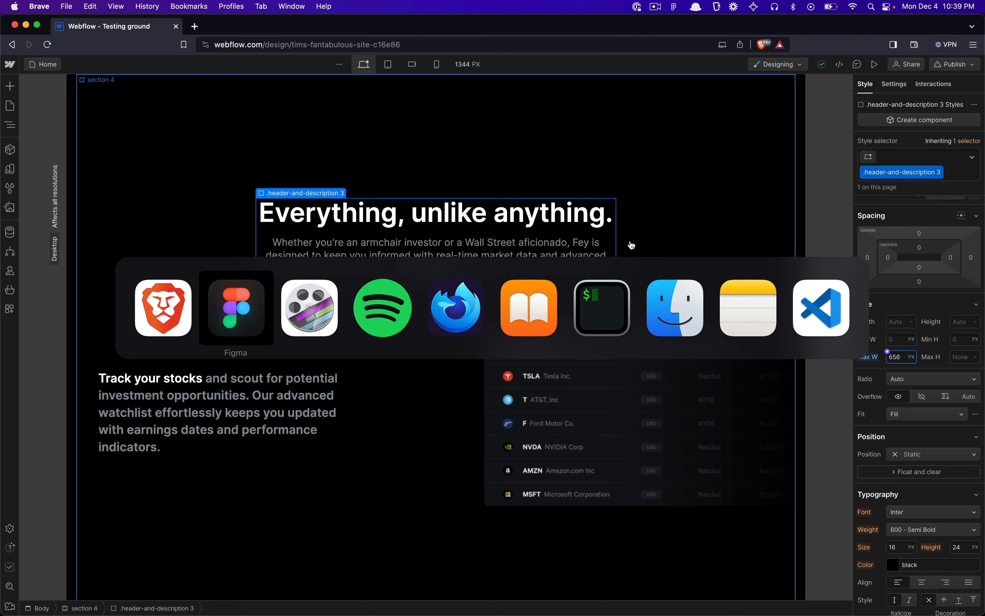
left_click(812, 223)
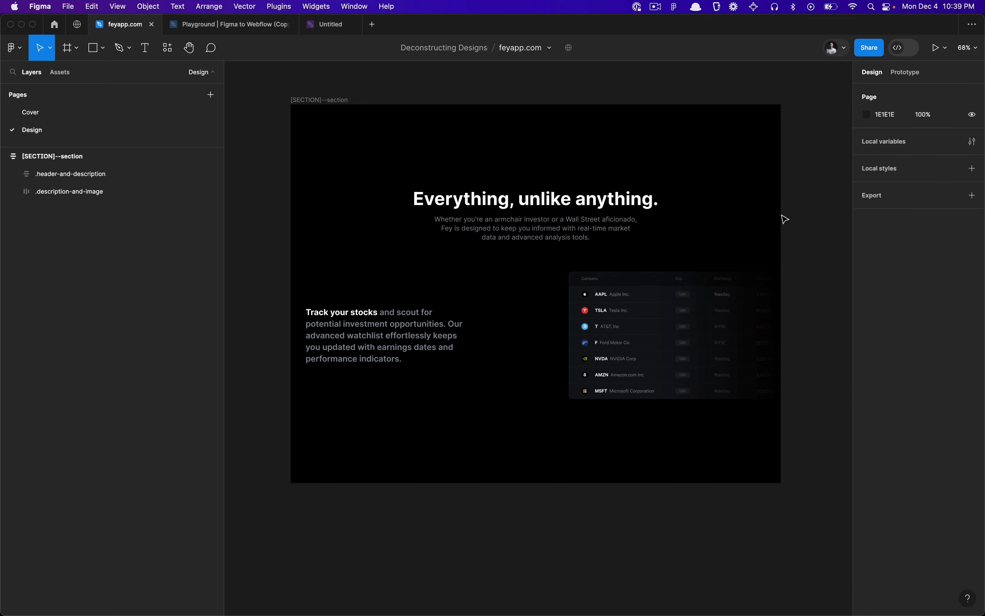
key("super+Tab")
left_click_drag(827, 337, 780, 322)
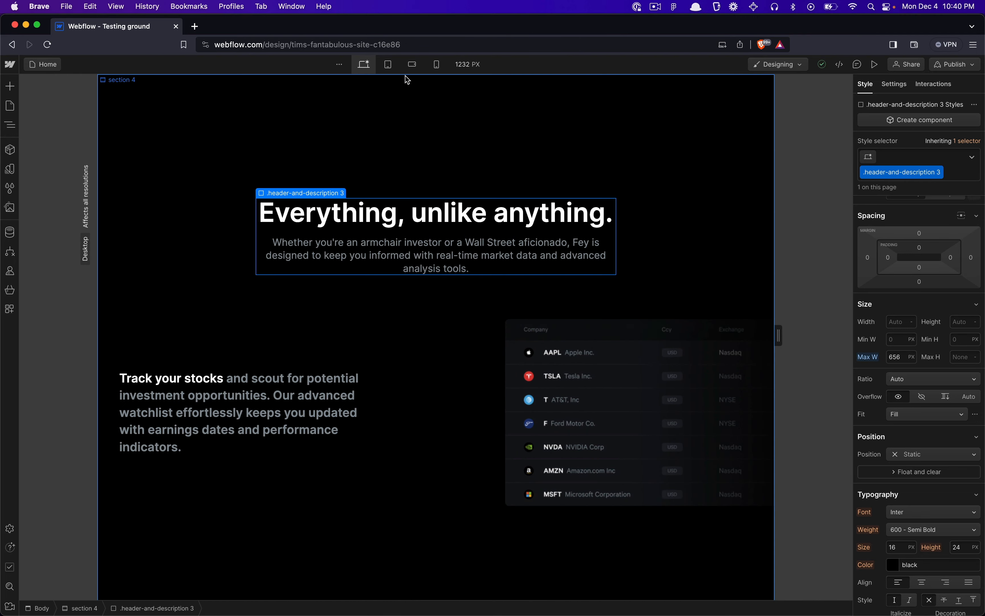
- Switch to the tablet breakpoint and set the height of the description-and-image 3 block to Auto
left_click(389, 68)
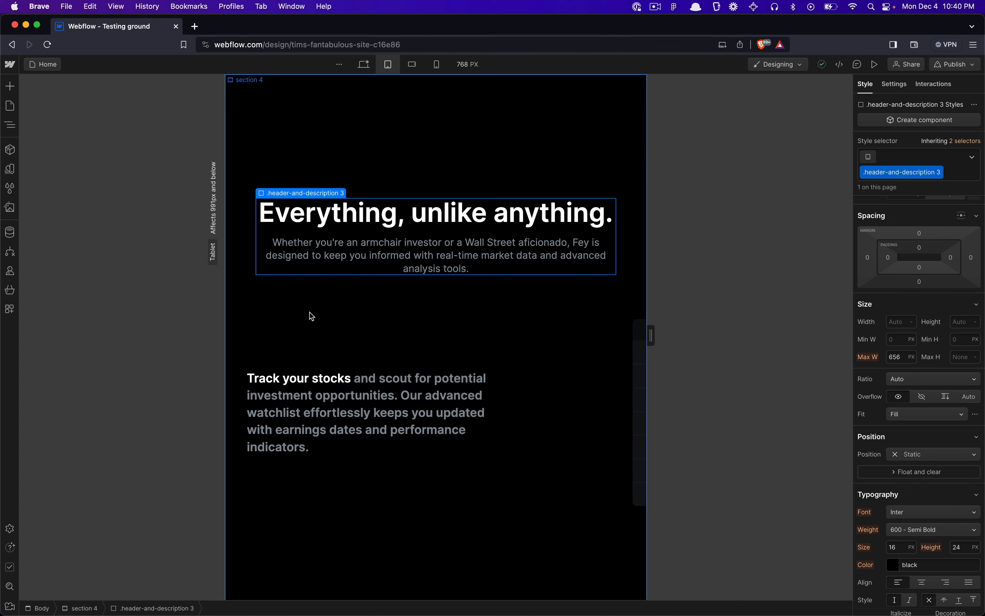
left_click(312, 326)
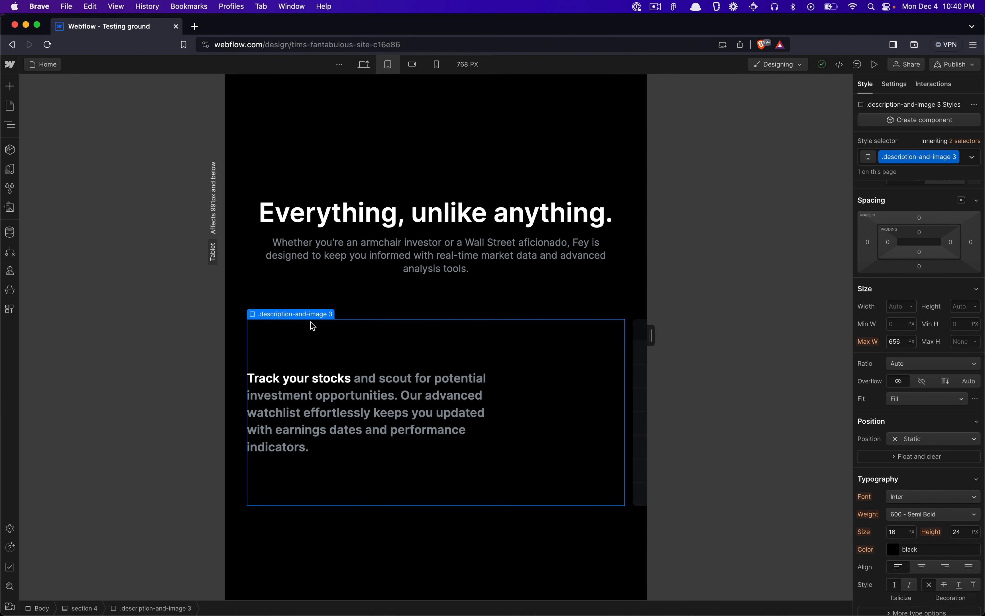
left_click(961, 306)
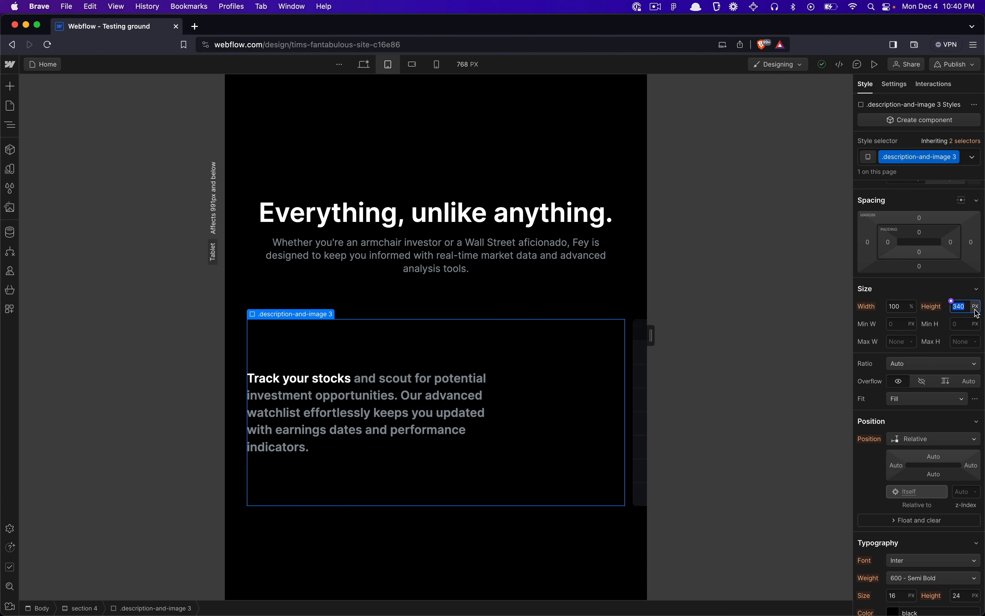
type("auto")
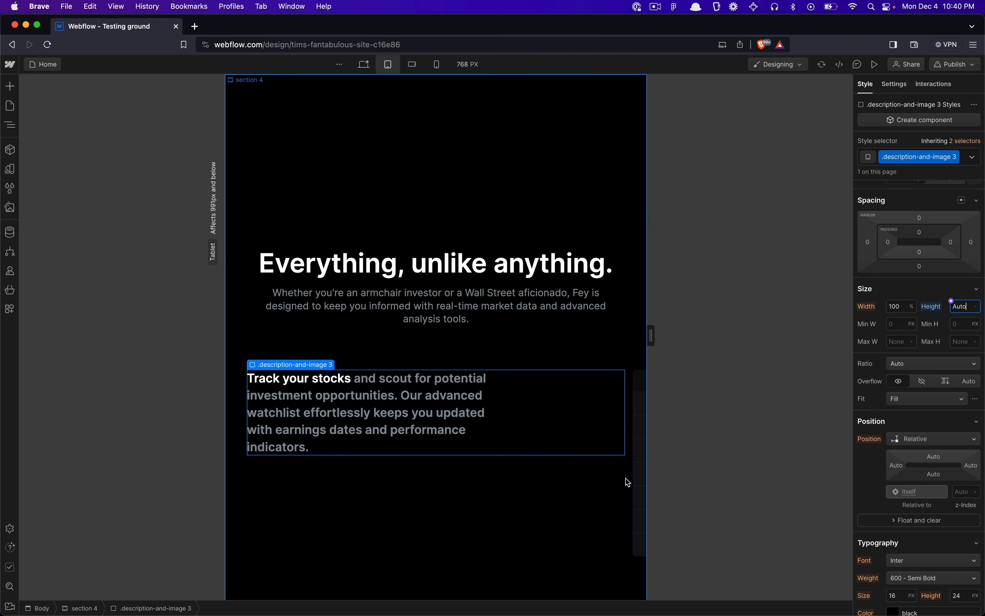
left_click(643, 473)
left_click(618, 371)
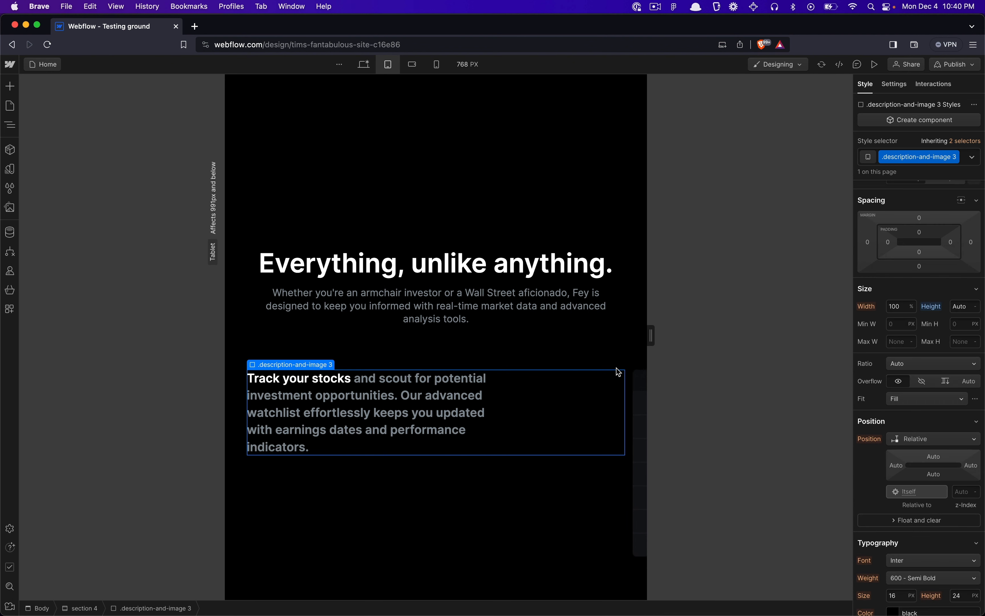
- Change the position of image 3 to Relative with a left offset of 0
left_click(643, 390)
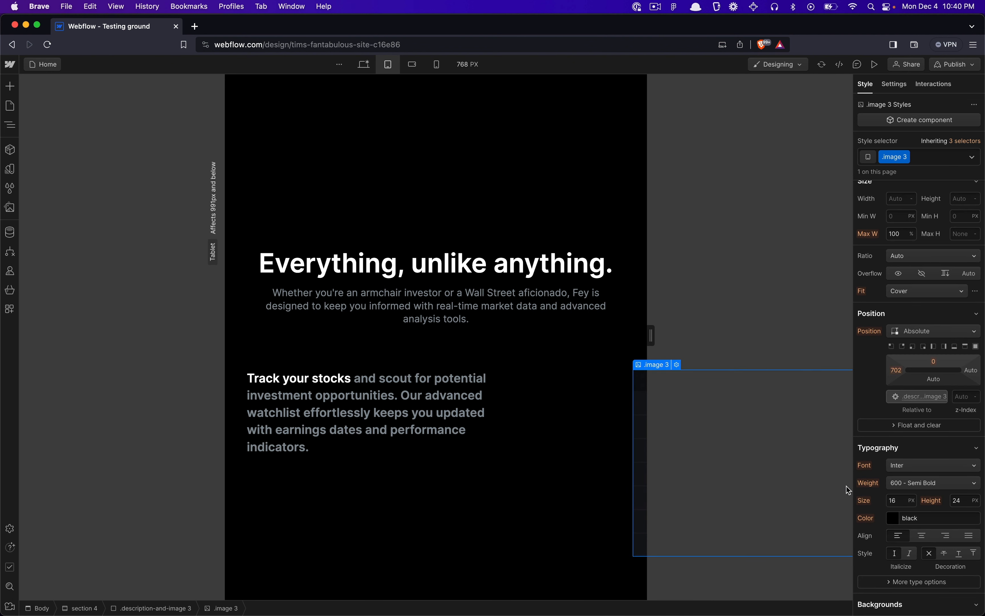
left_click(911, 335)
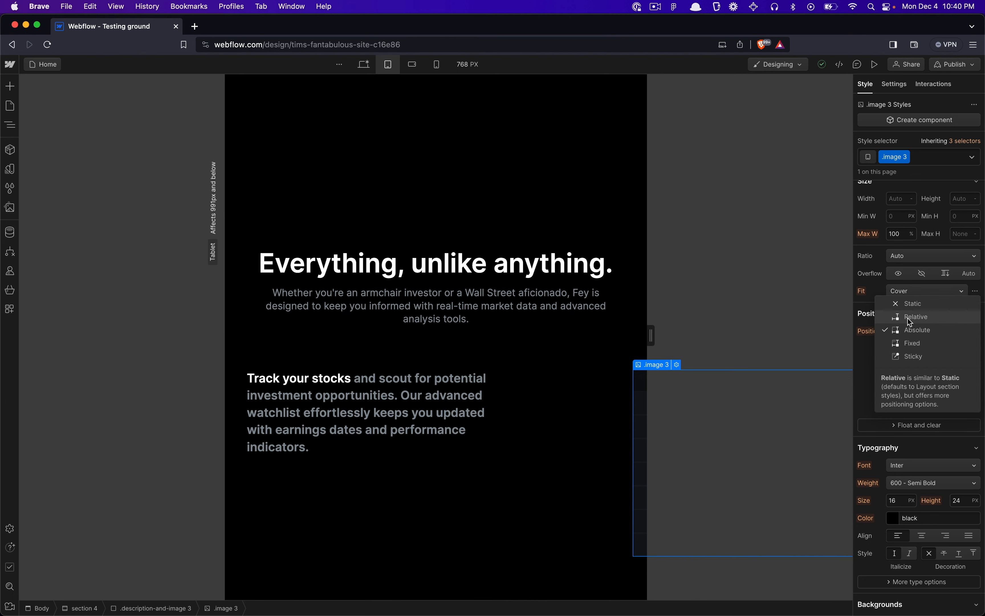
left_click(907, 317)
left_click(896, 358)
type("0")
key("Return")
- Set the description-and-image 3 block to Vertical direction with a 40 px gap
left_click(477, 301)
scroll(890, 207, "up", 7)
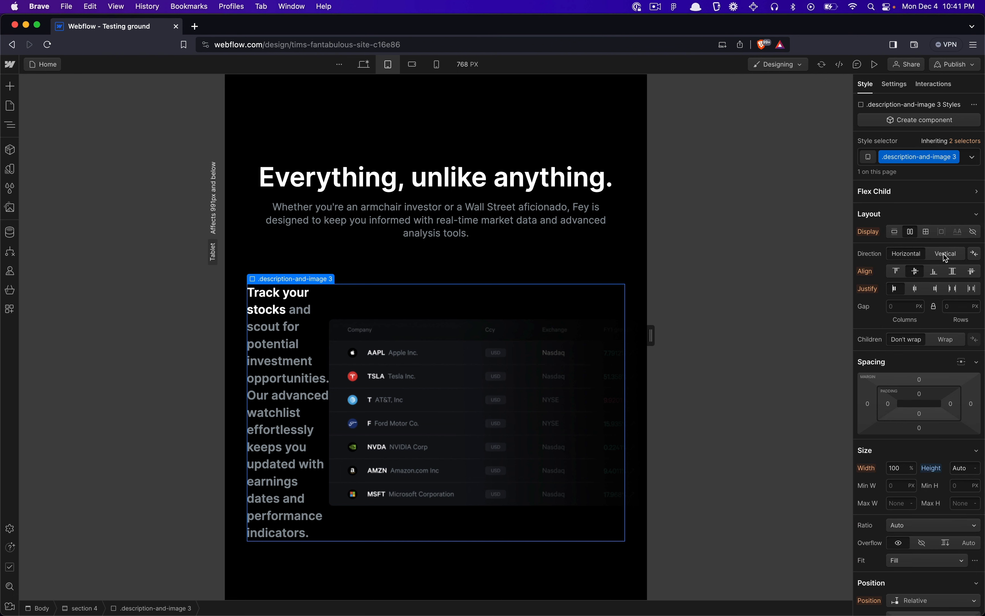
left_click(946, 254)
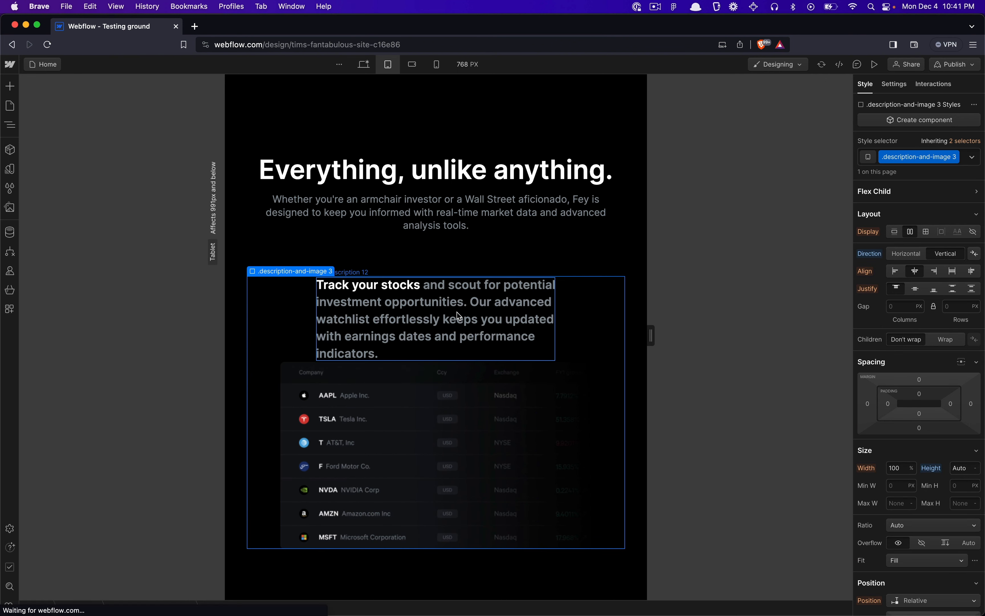
left_click(899, 306)
type("40")
key("Return")
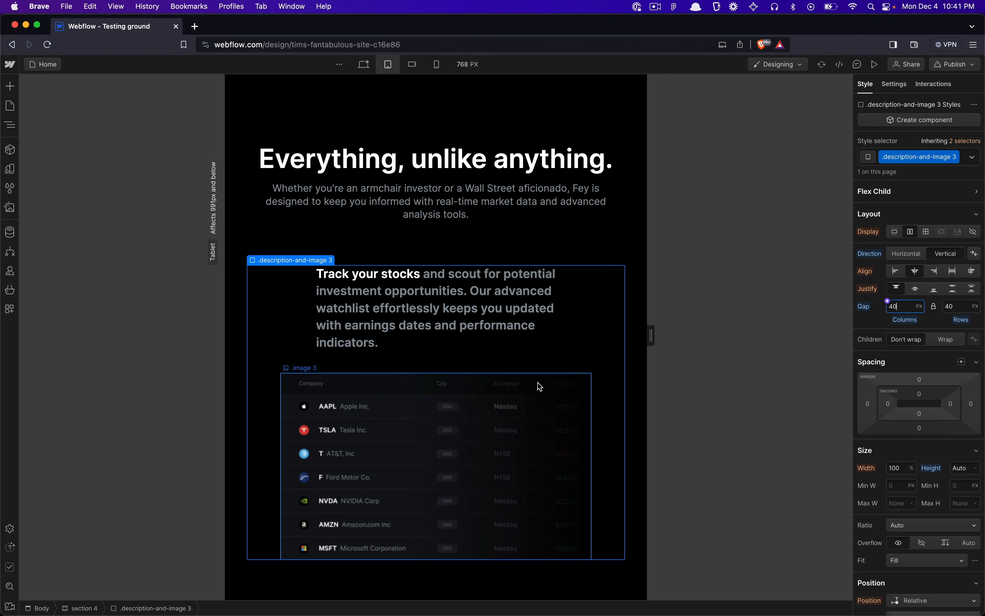
- Try the Contain fit on image 3 at the tablet breakpoint and undo it
left_click(527, 437)
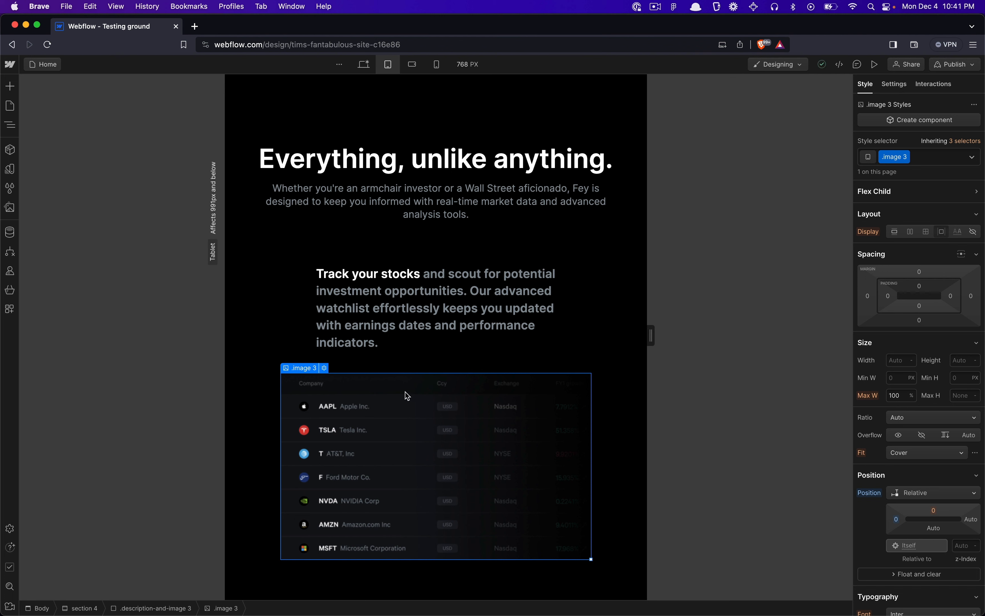
left_click(902, 452)
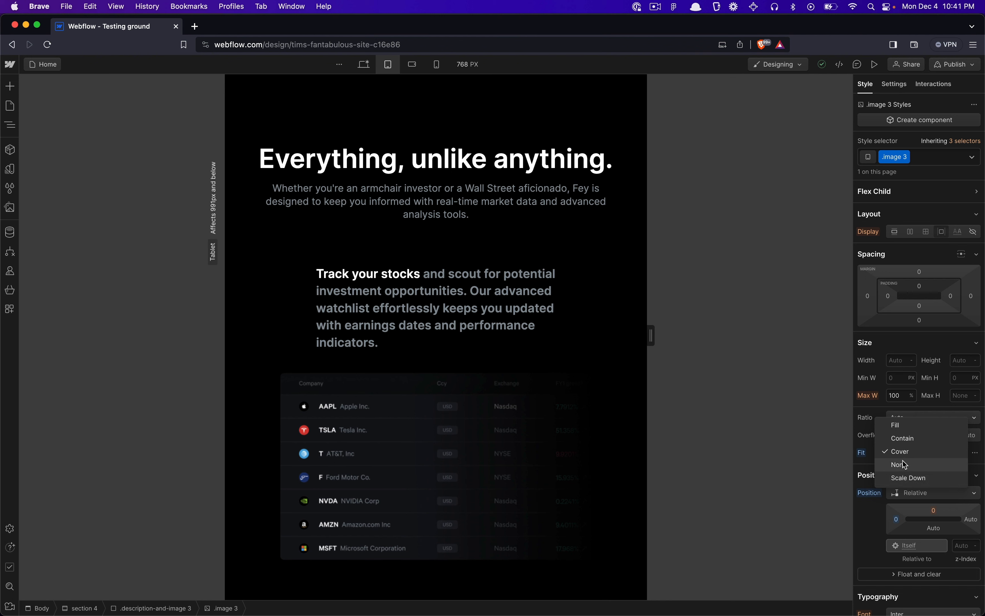
left_click(902, 440)
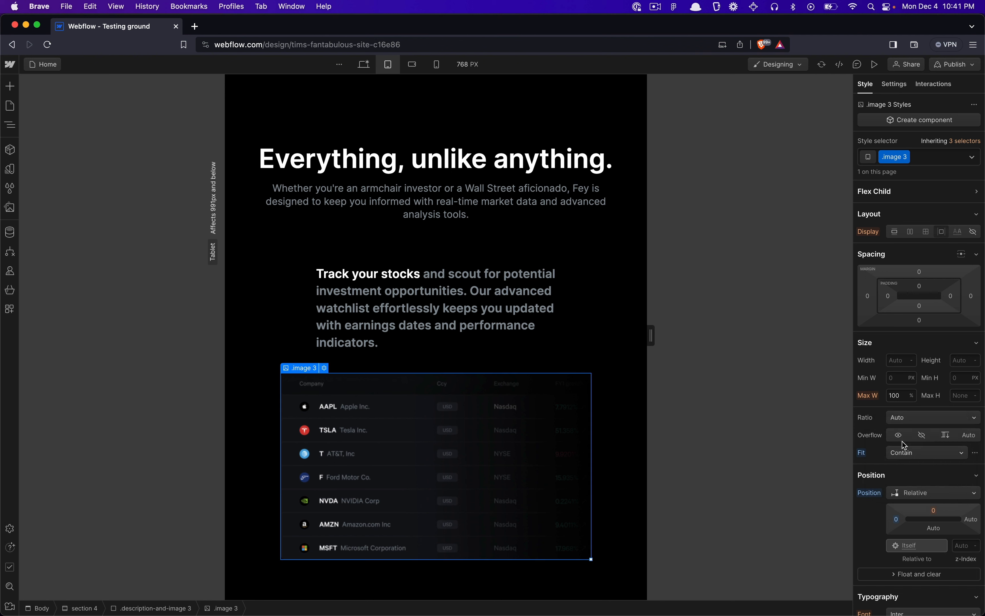
key("super+z")
scroll(454, 337, "down", 1)
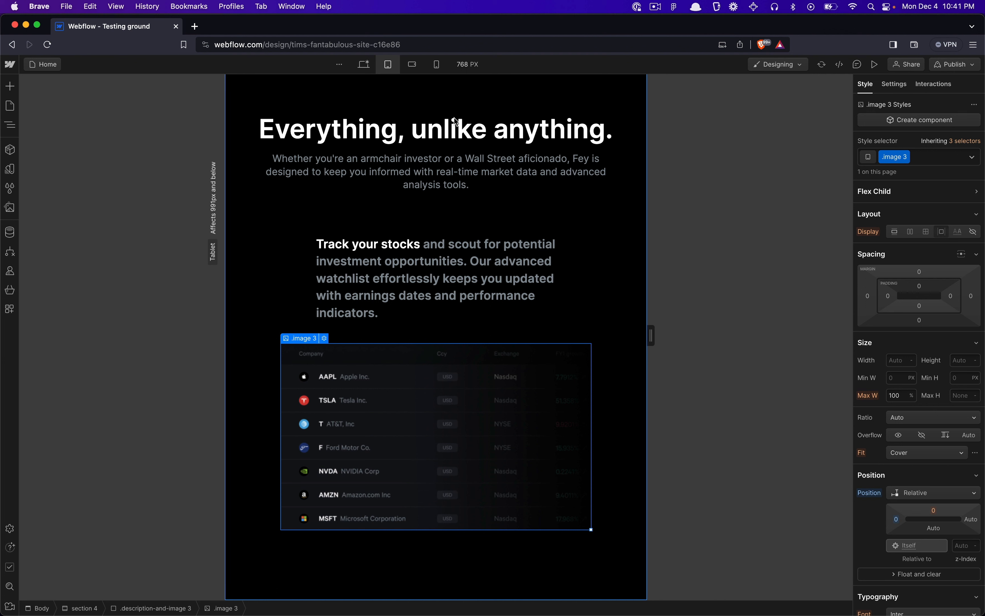
- Switch to the landscape mobile breakpoint and give image 3 the Contain fit and an Auto height
left_click(412, 64)
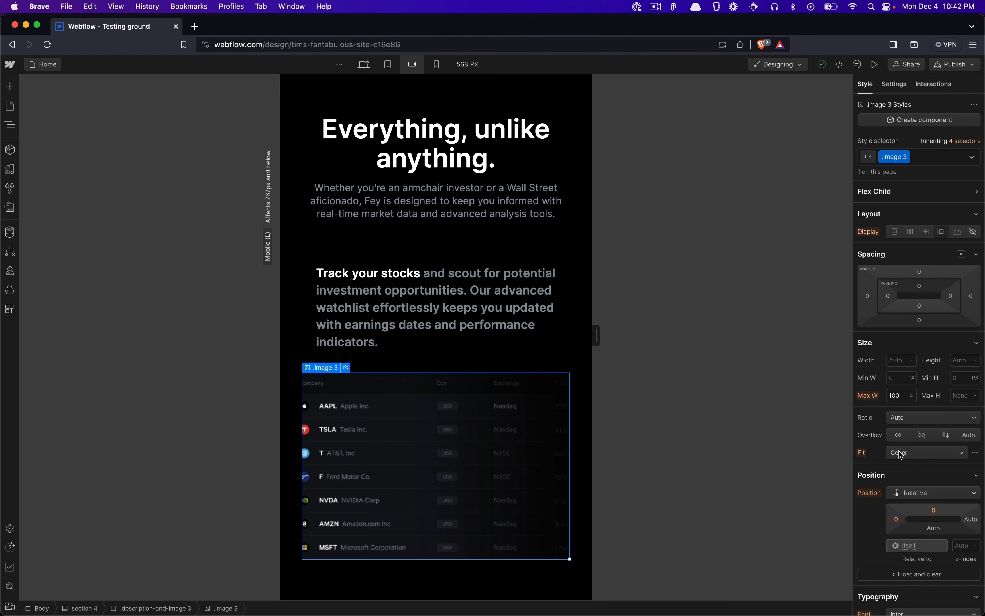
left_click(901, 453)
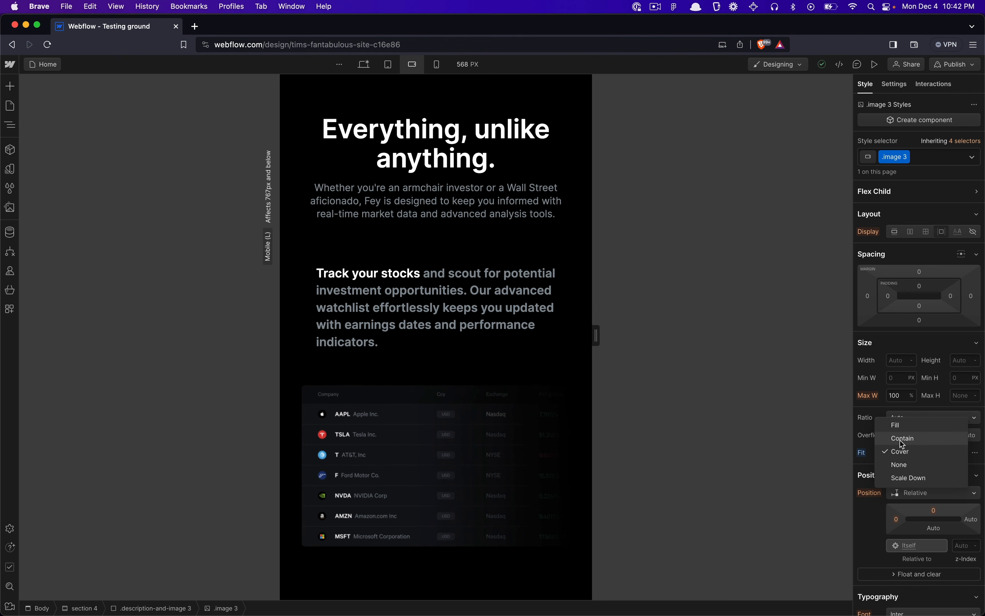
left_click(902, 439)
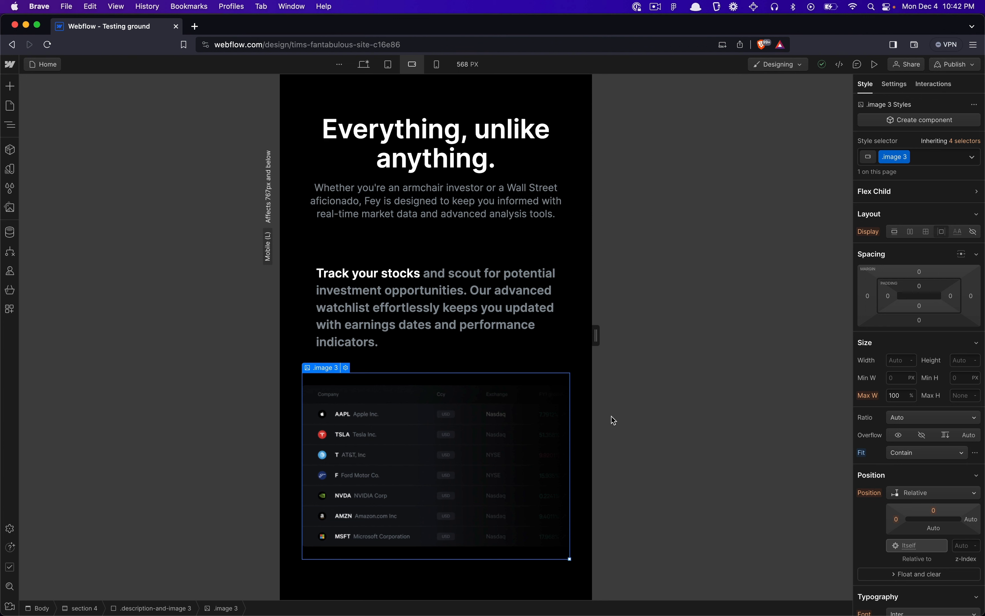
left_click(957, 360)
type("auto")
key("Return")
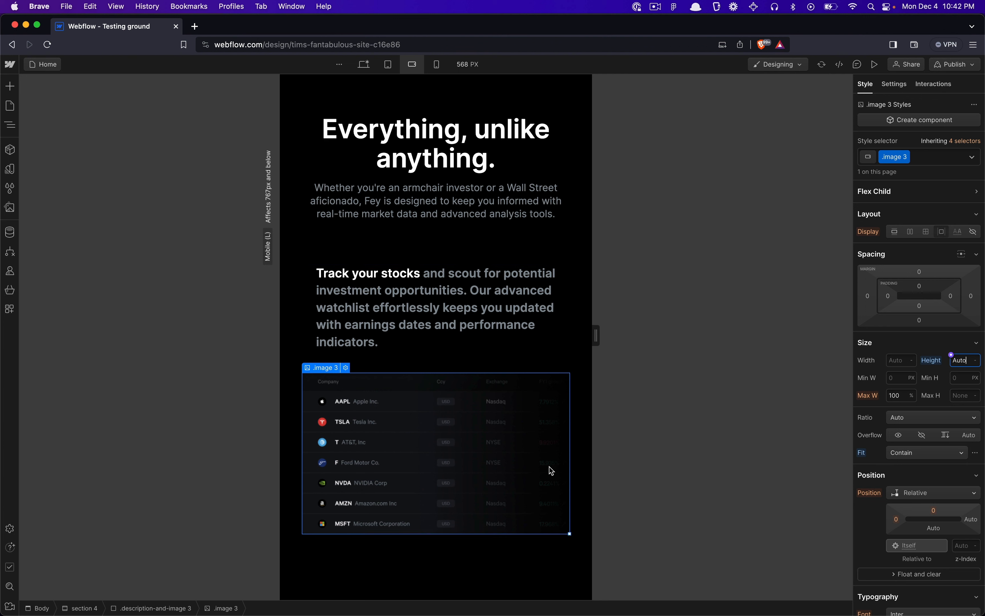
- Clear the height of image 3 to compare the result, and set it back to Auto
key("super+a")
key("BackSpace")
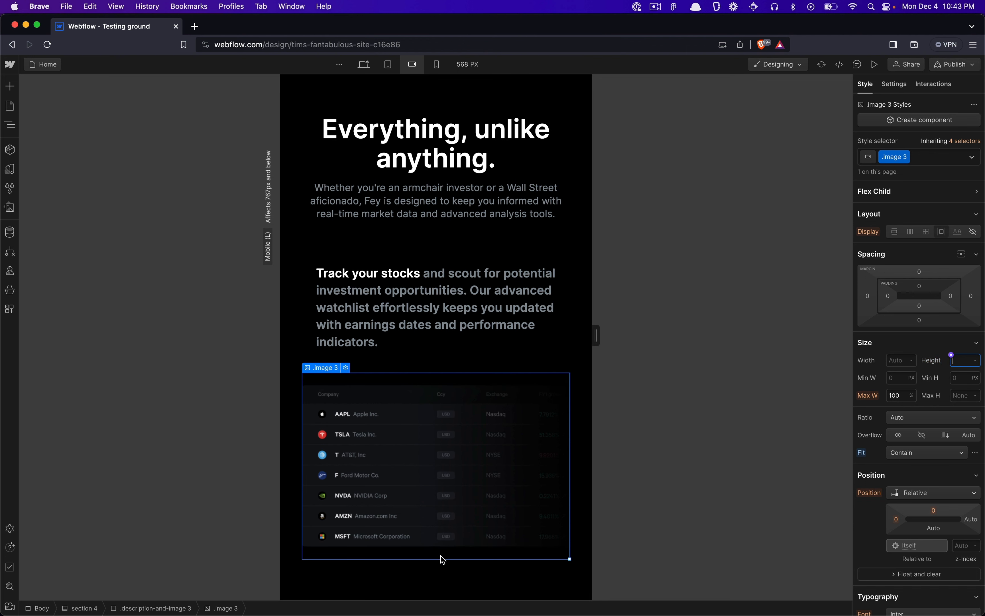
type("auto")
key("Return")
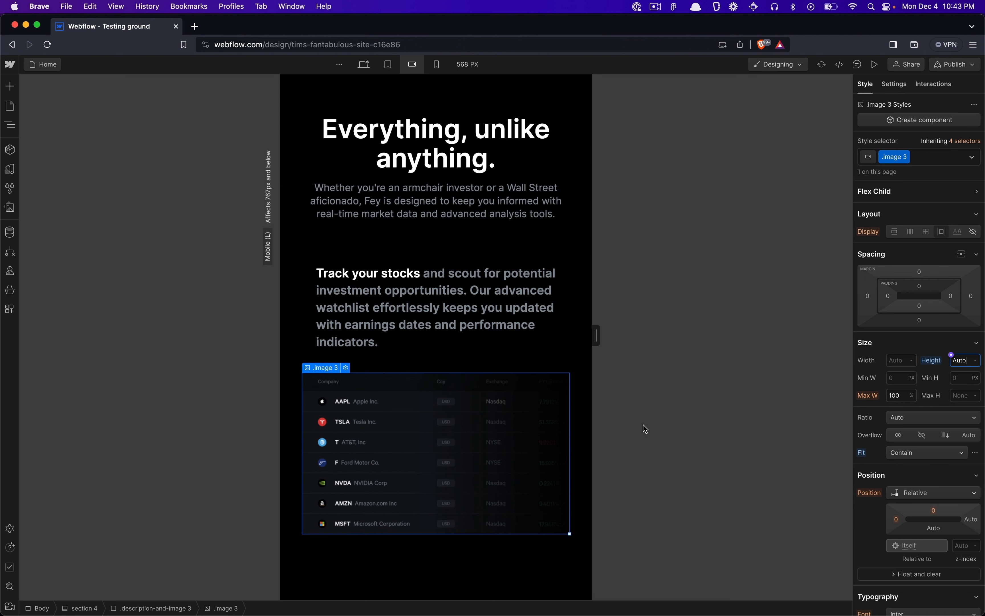
left_click(659, 406)
- Set the font size of the description 12 watchlist text to 16 px
left_click(435, 308)
scroll(916, 366, "down", 2)
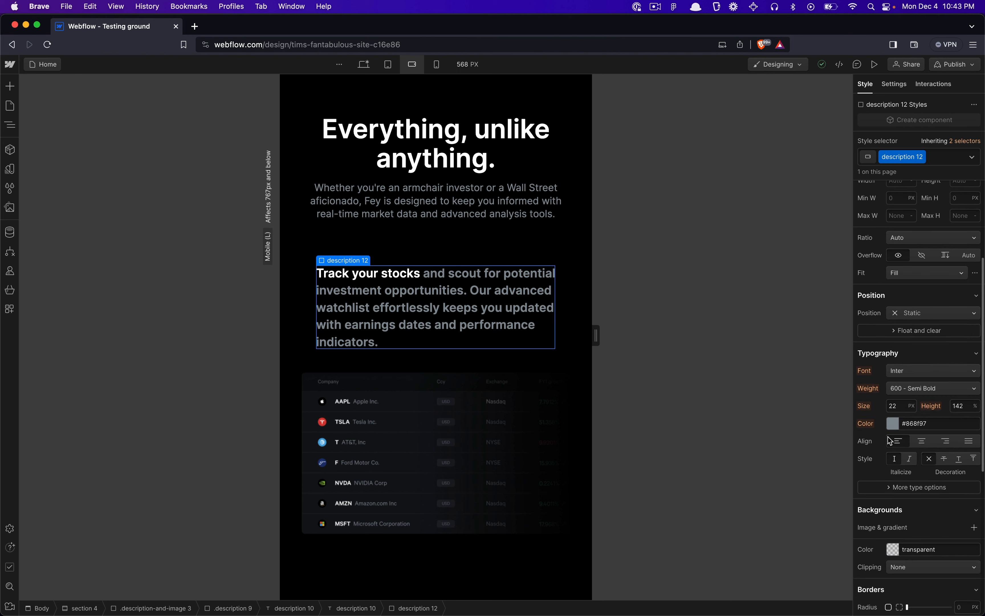
left_click(899, 406)
type("1")
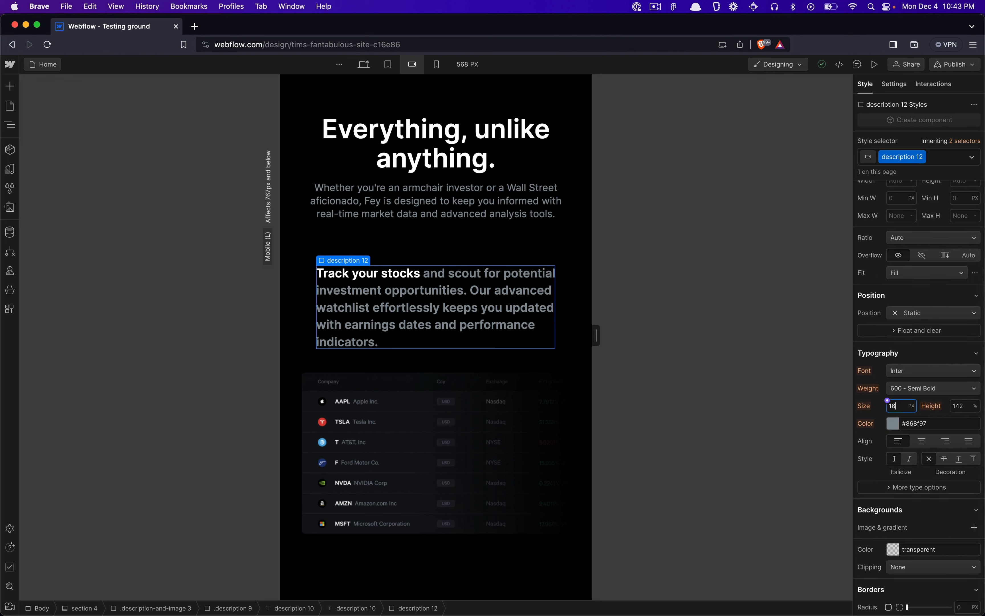
type("6")
key("Return")
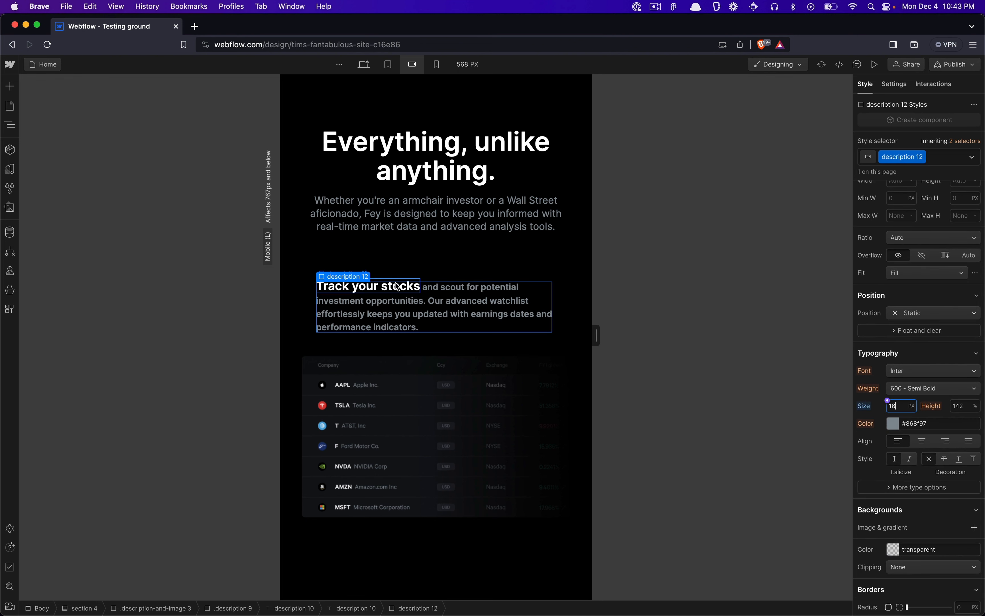
- Set the font size of the white "Track your stocks" text to 16 px
left_click(407, 286)
left_click(897, 406)
type("16")
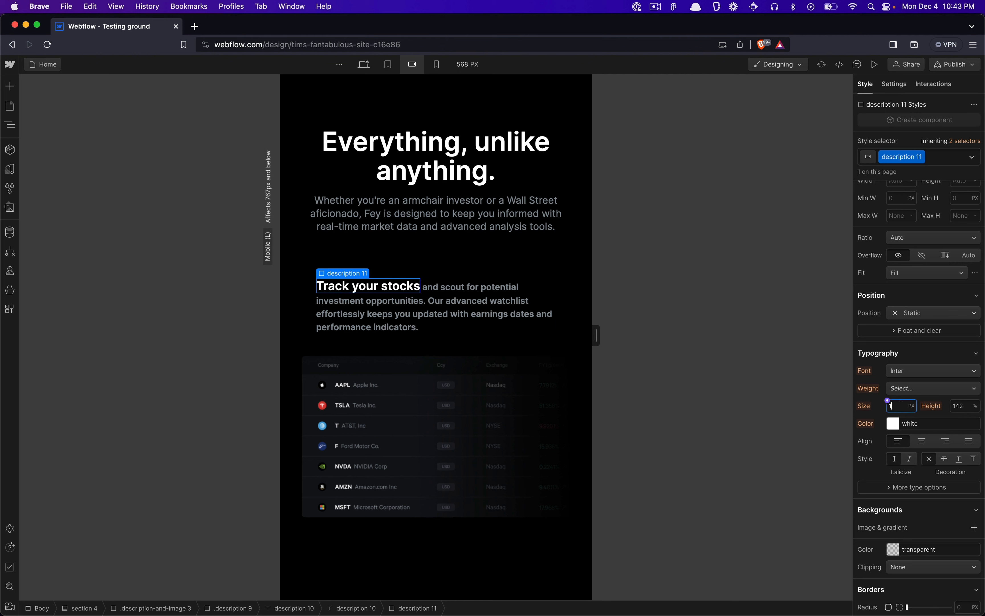
key("Return")
- Center-align the text of the description 10 block that holds the watchlist paragraph
left_click(488, 307)
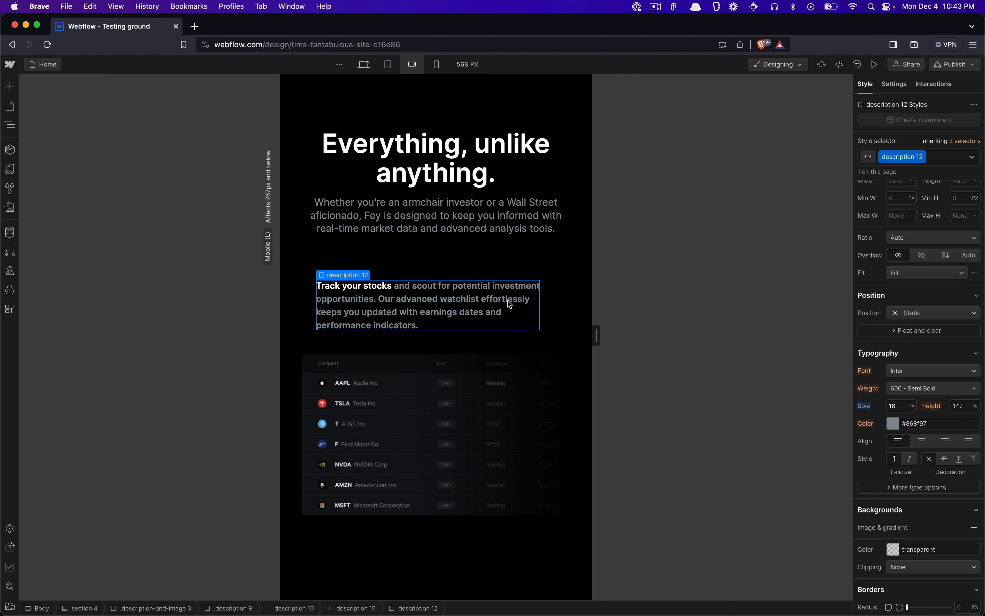
left_click(922, 441)
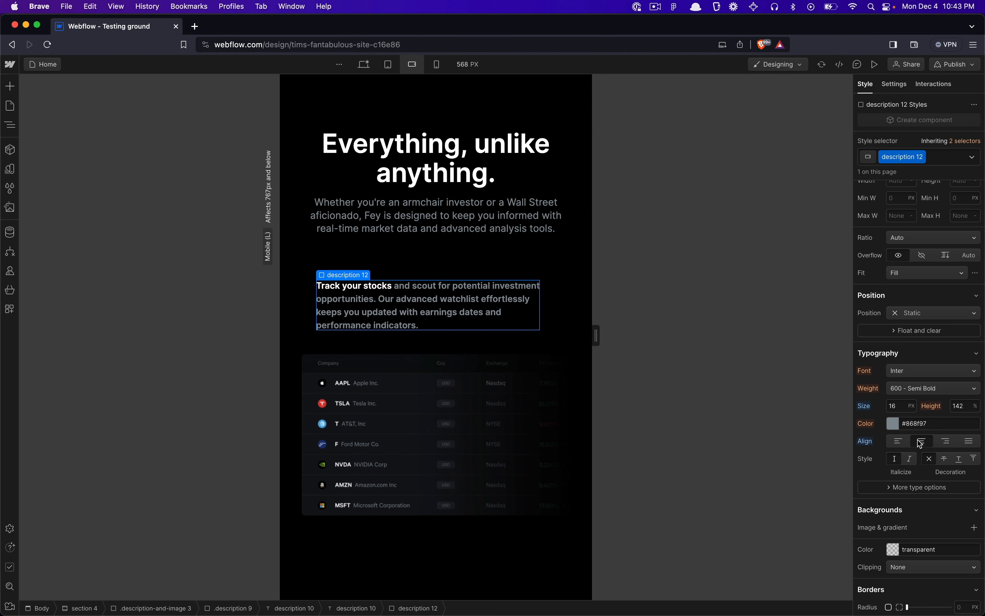
key("super+z")
left_click(527, 316)
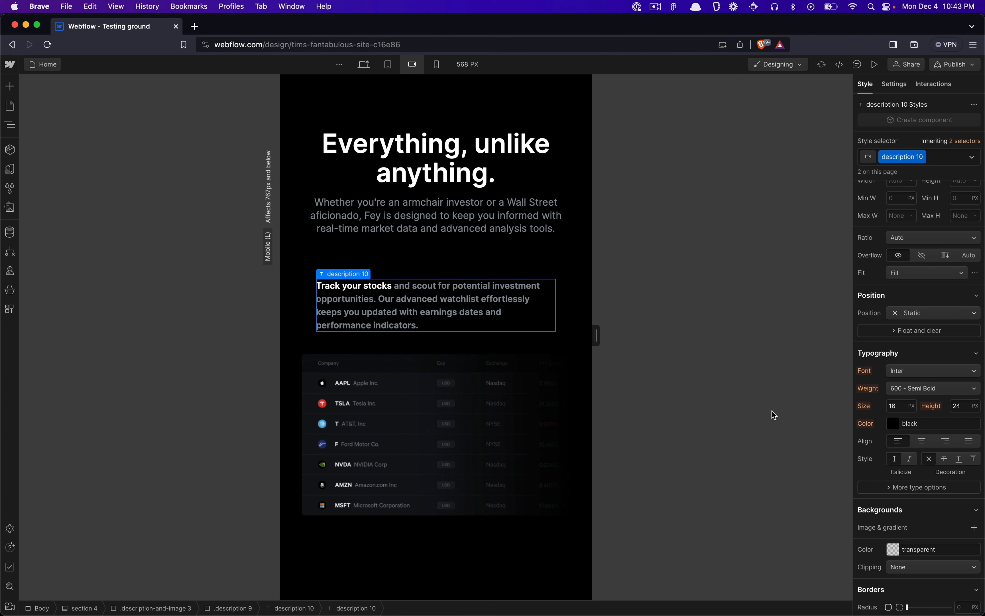
left_click(921, 441)
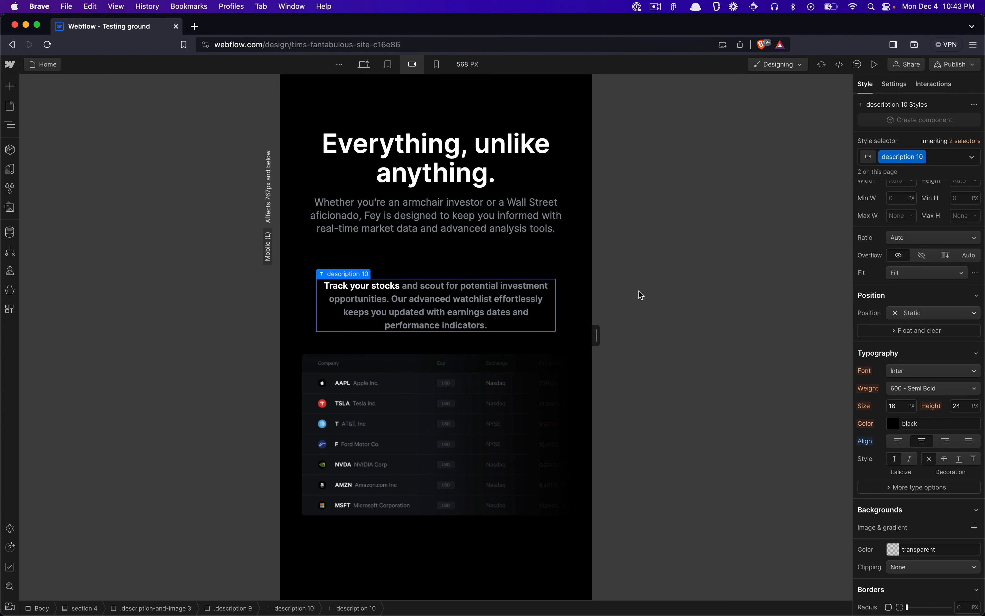
- Try a 100% width on the description 12 text and undo it
left_click(548, 291)
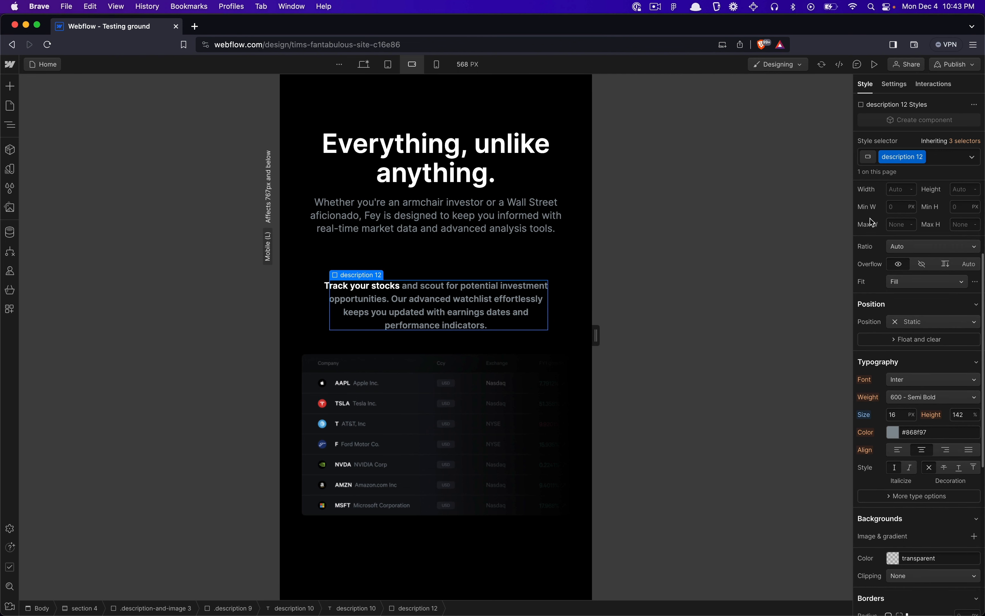
left_click(900, 189)
type("100")
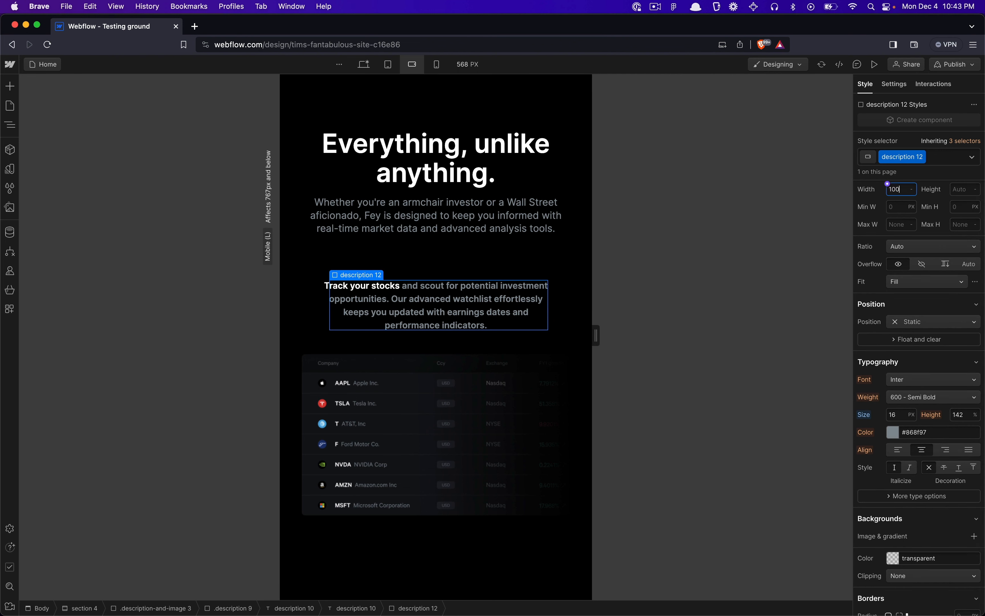
type("%")
key("Return")
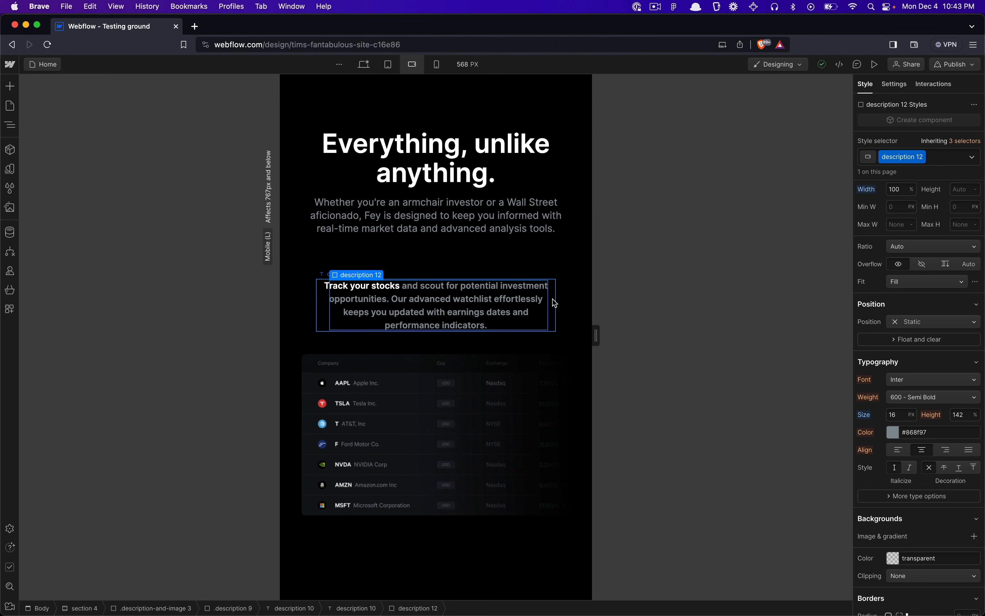
key("super+z")
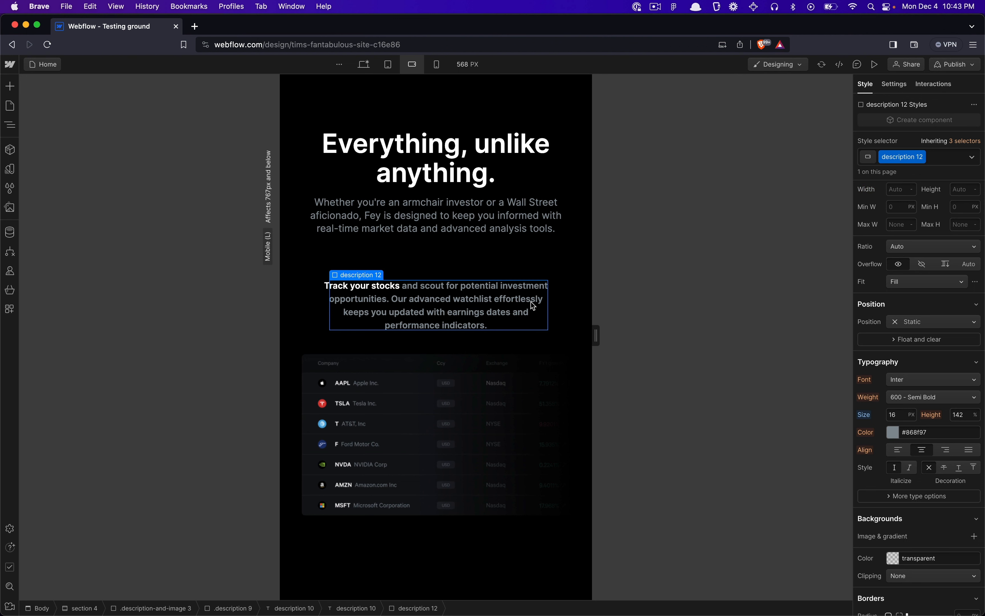
left_click(547, 300)
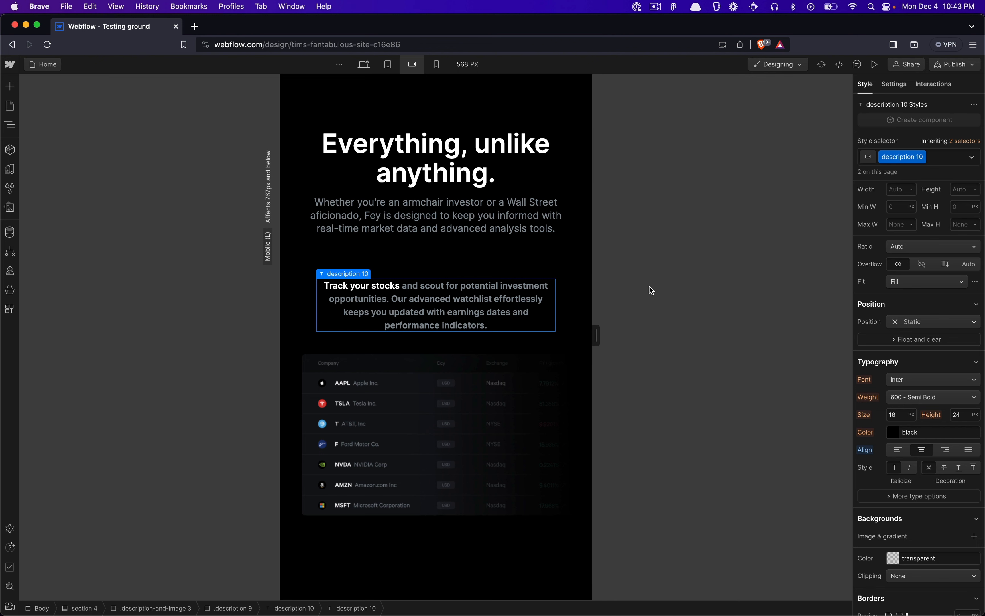
left_click(568, 313)
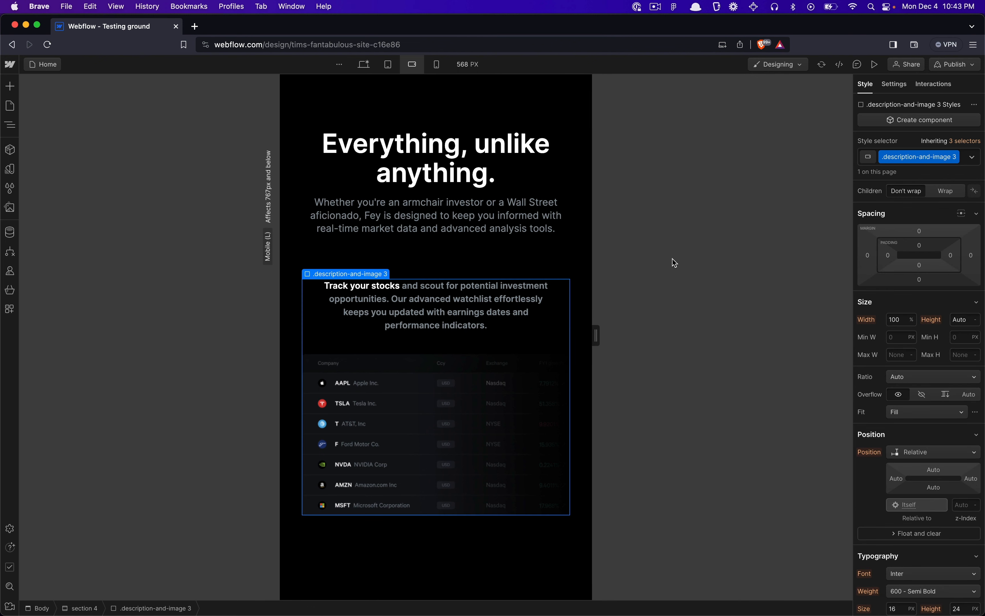
- Set the font size of the description 8 paragraph under the heading to 16 px
left_click(502, 228)
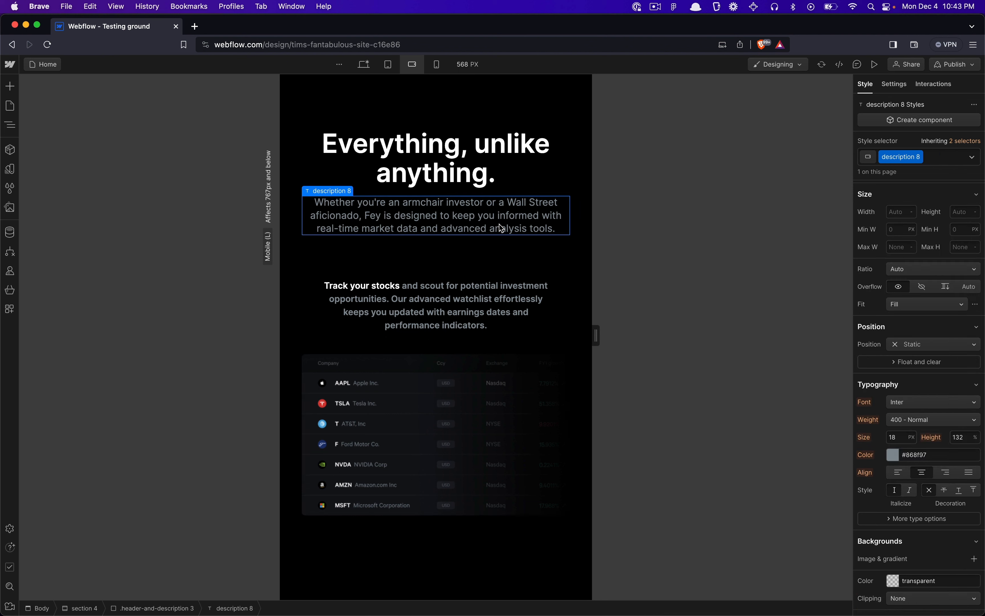
left_click(895, 437)
type("16")
key("Return")
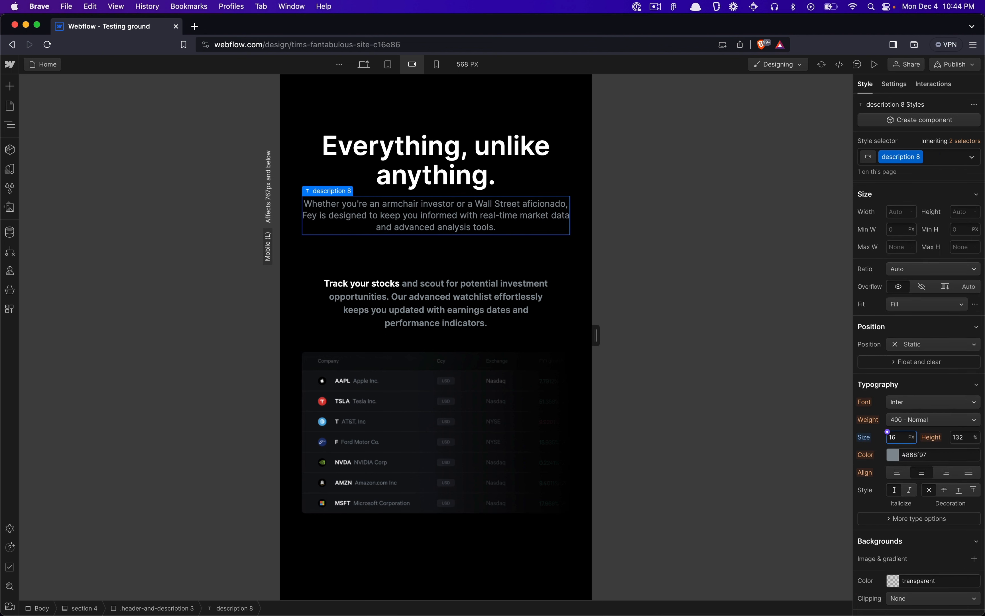
- Set the font size of the "Everything, unlike anything." heading to 32 px
left_click(479, 164)
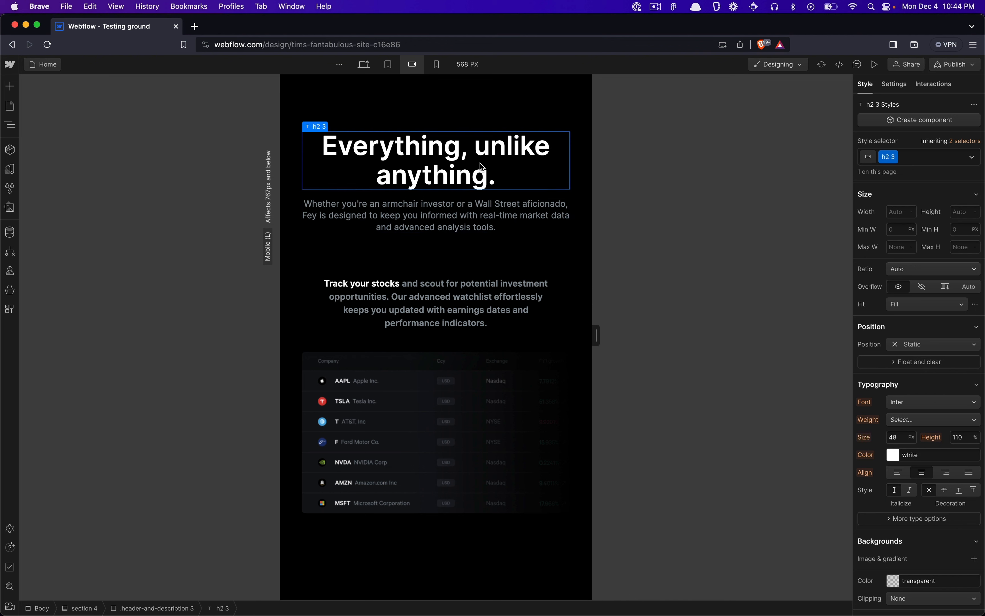
left_click(899, 437)
type("32")
key("Return")
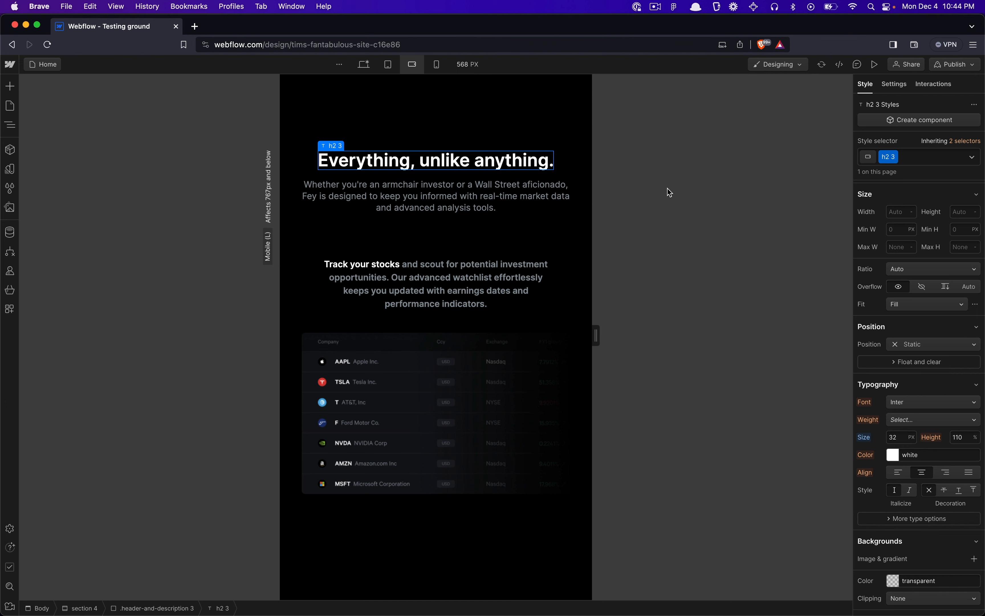
- Switch to the portrait mobile breakpoint and set the heading's font size to 30 px
left_click(438, 66)
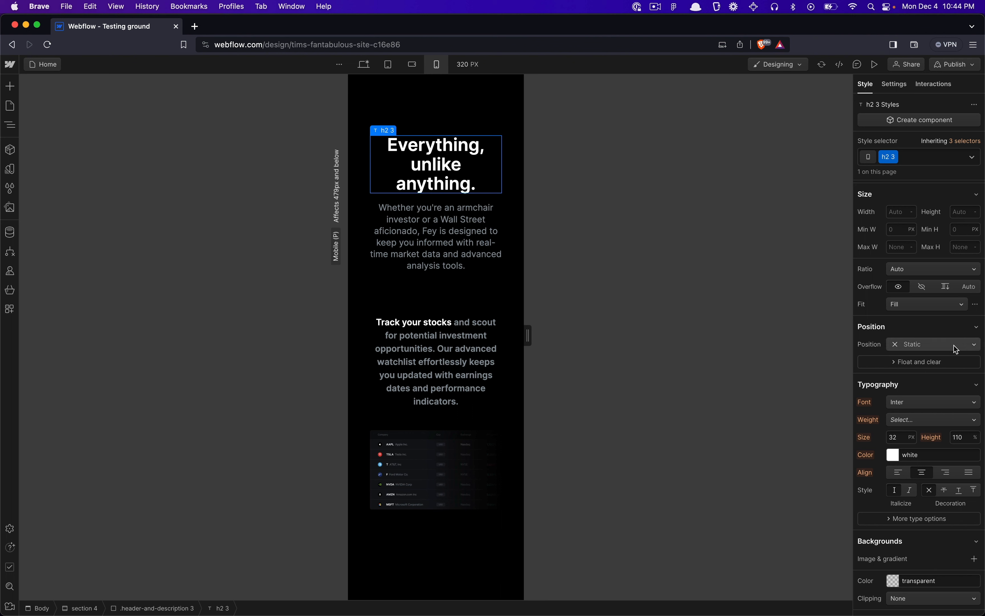
left_click(896, 438)
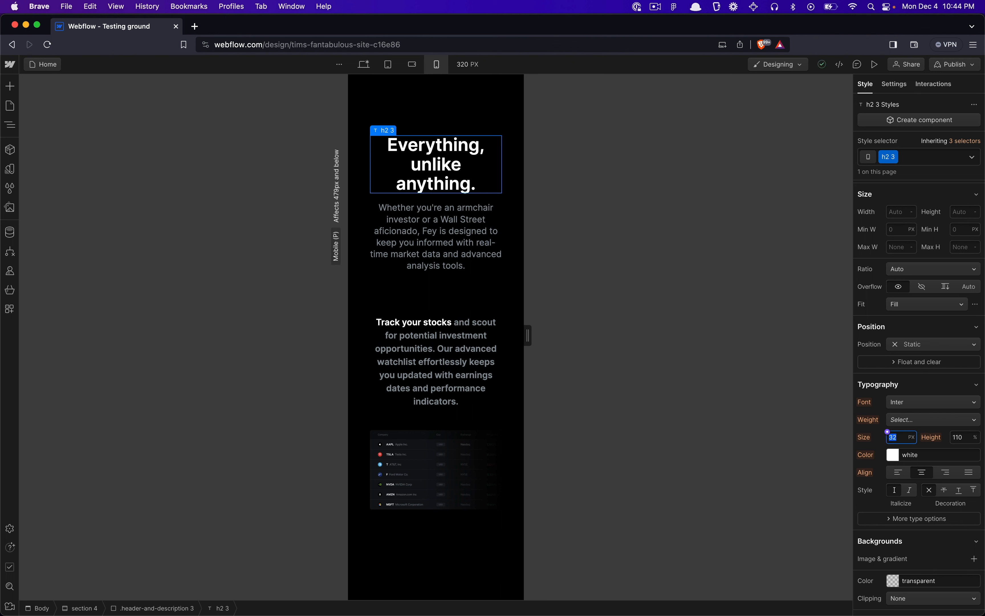
type("30")
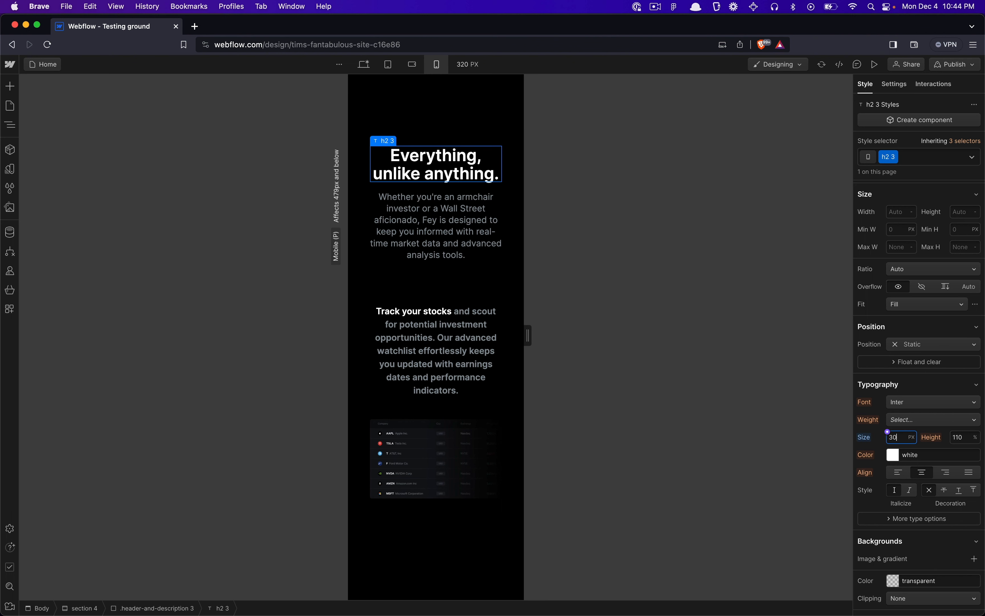
left_click(671, 266)
left_click(427, 236)
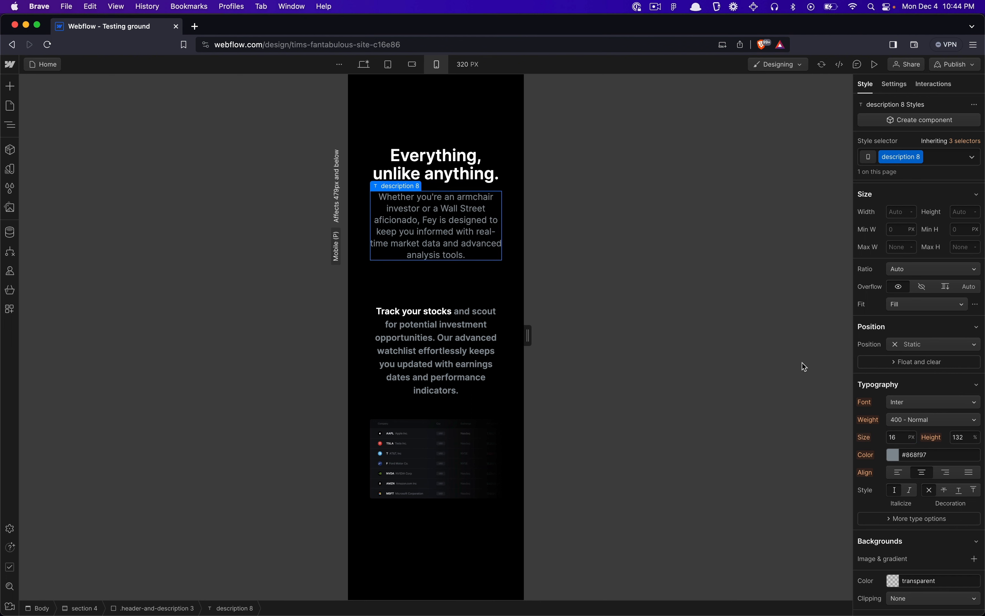
left_click(440, 344)
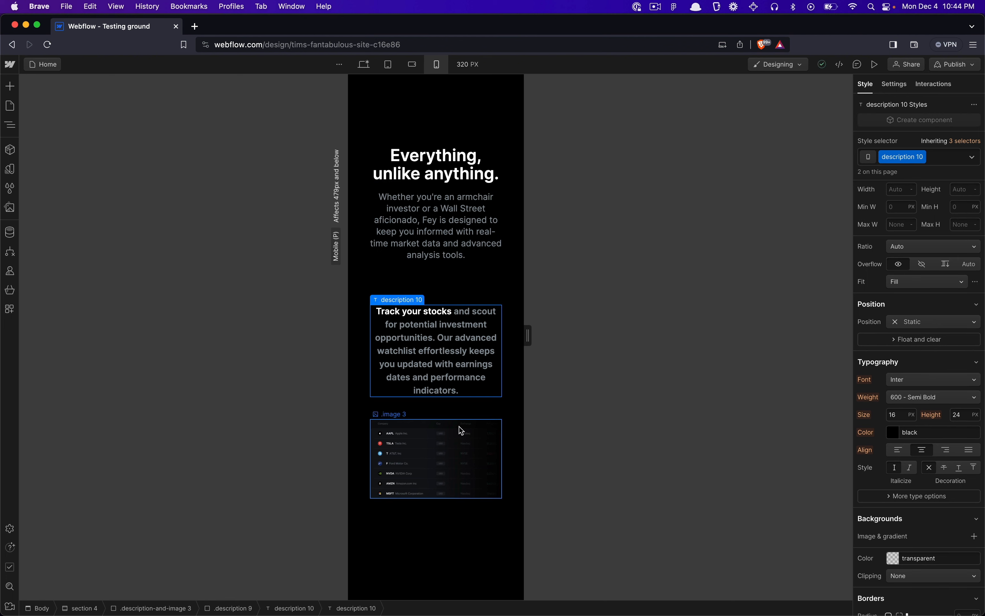
left_click(427, 451)
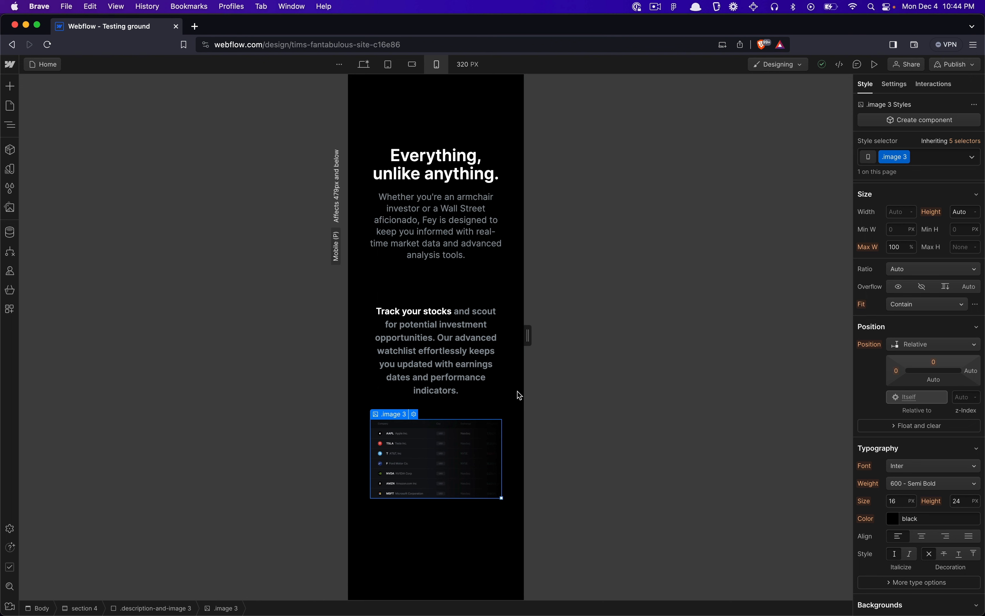
- Set section 4's left padding to 0 and its right padding to 16 px at the portrait mobile breakpoint
left_click(510, 386)
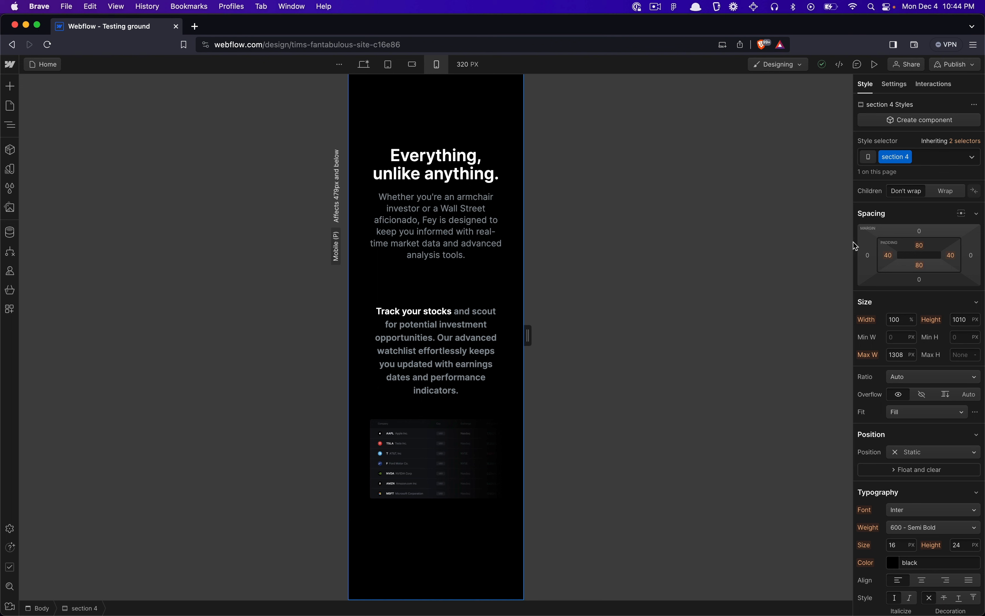
left_click(889, 256)
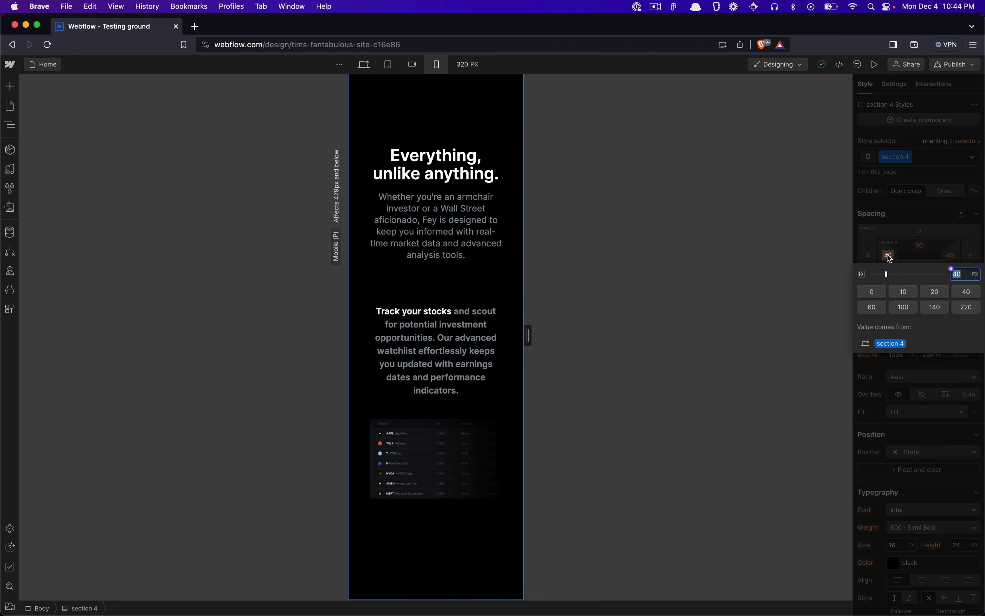
left_click(873, 291)
left_click(952, 255)
left_click(952, 256)
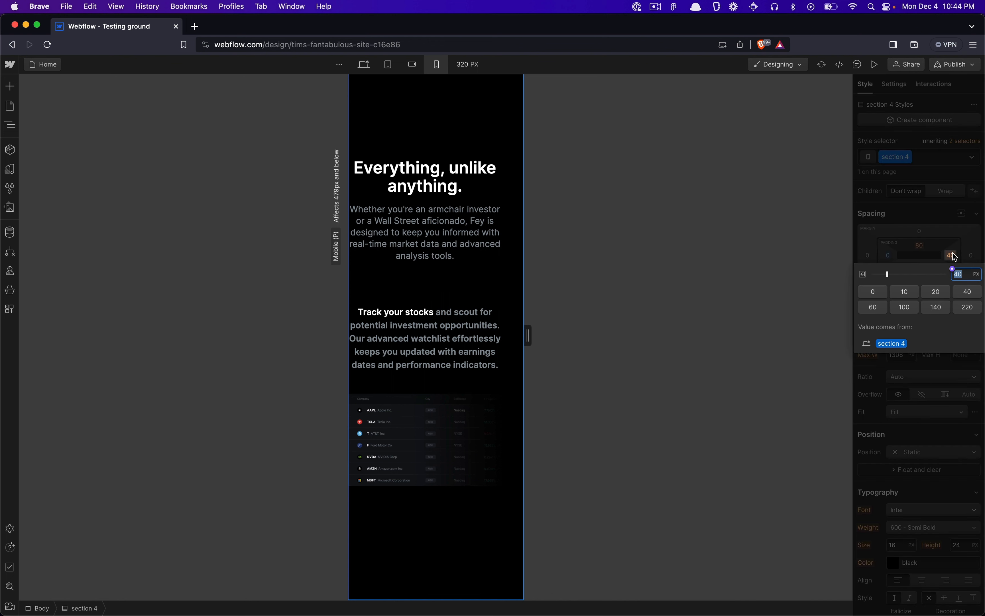
left_click(873, 292)
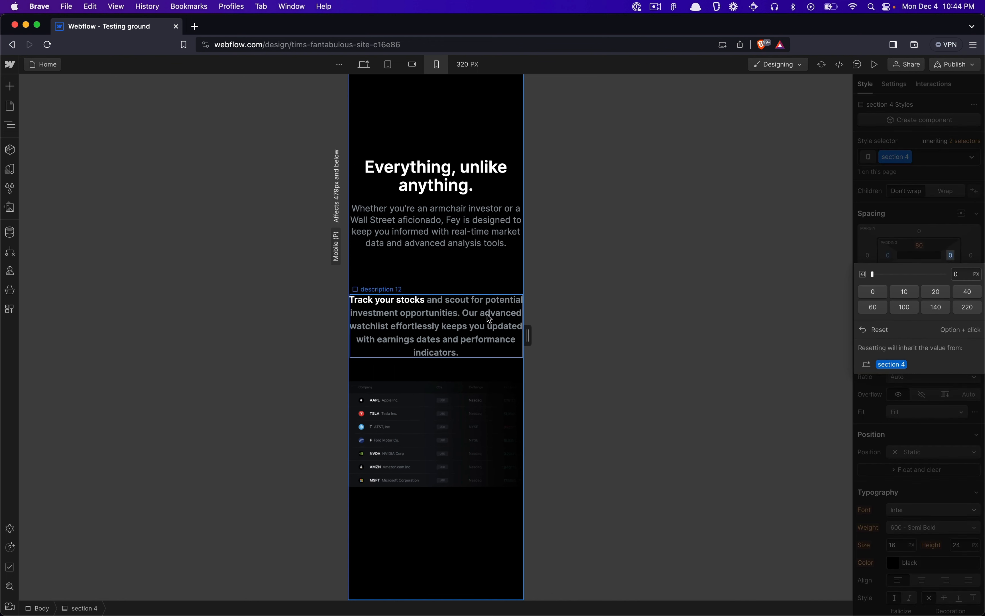
left_click(963, 275)
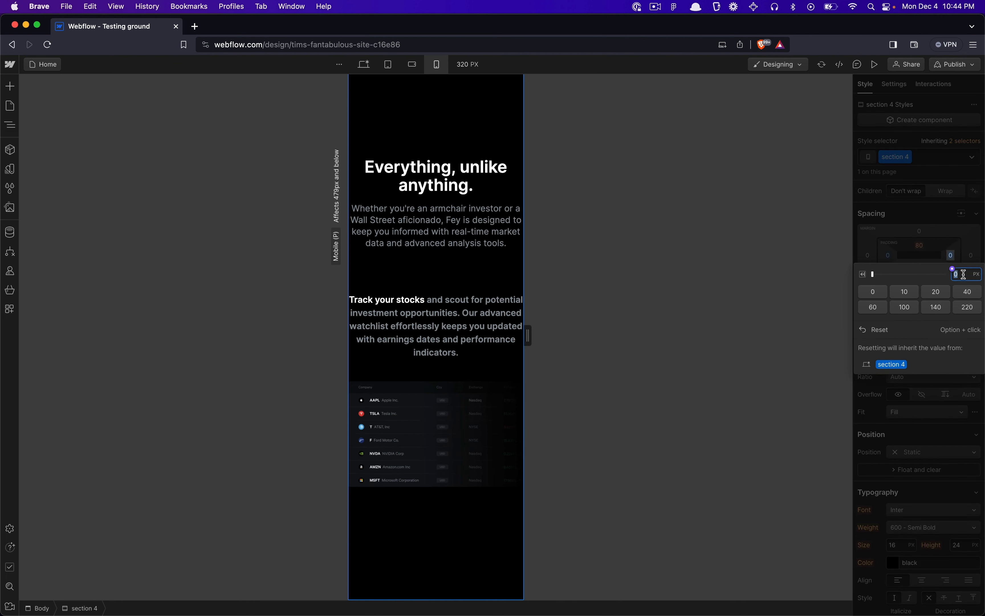
key("Return")
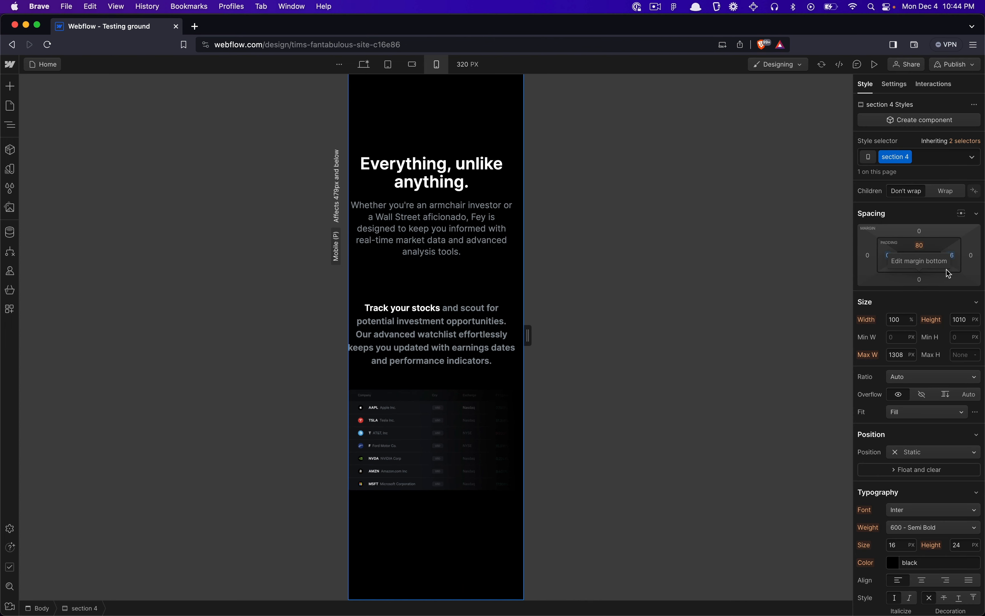
- Set the left padding of section 4 to 16 px
left_click(888, 256)
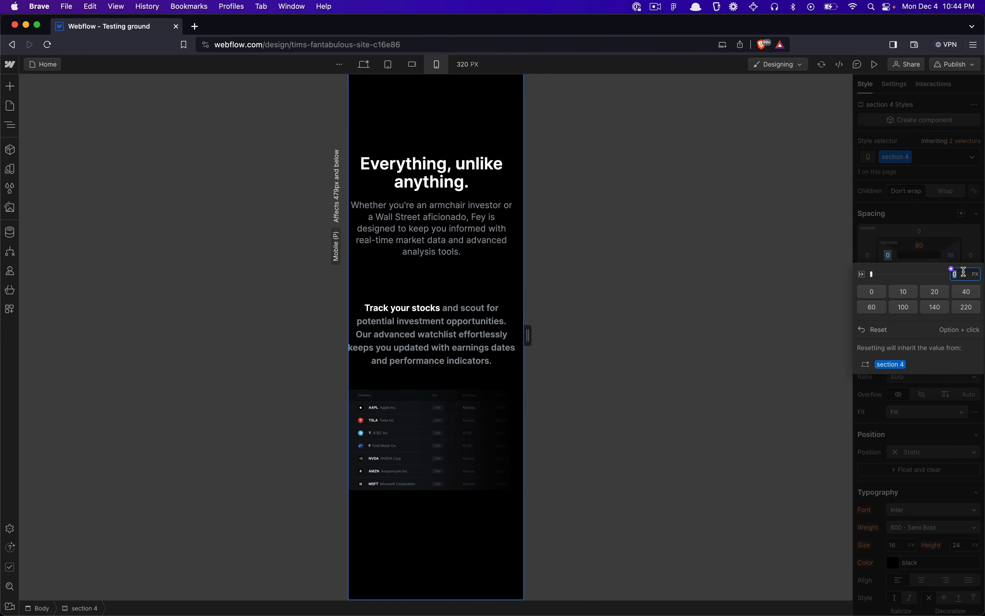
key("Return")
left_click(953, 255)
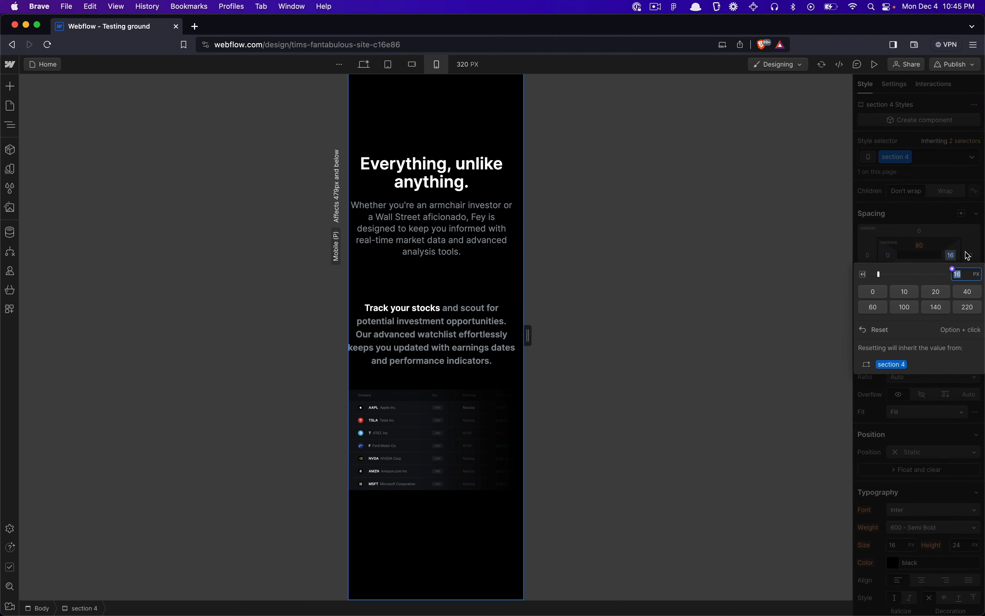
key("Return")
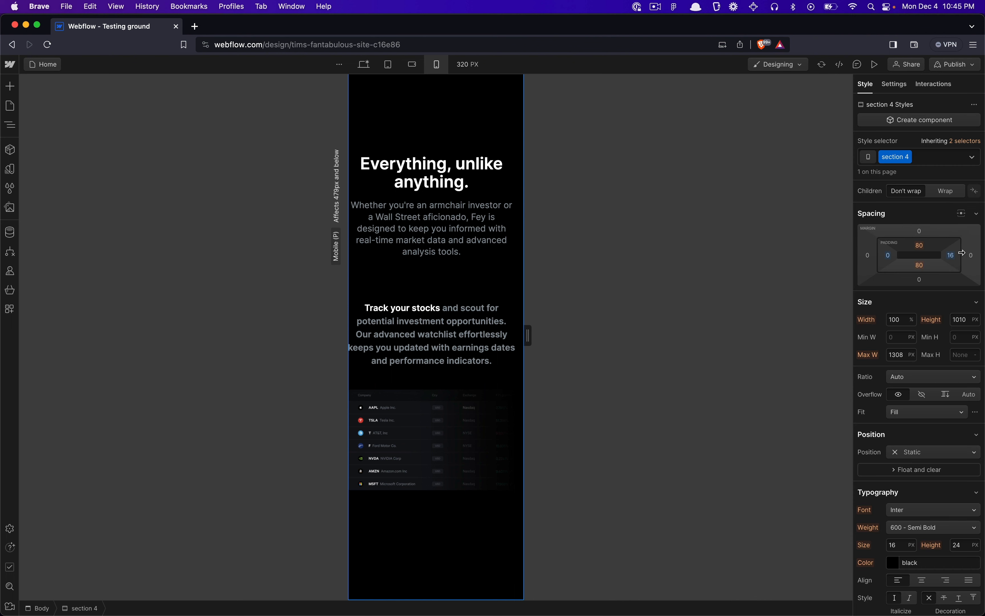
left_click(888, 256)
key("BackSpace")
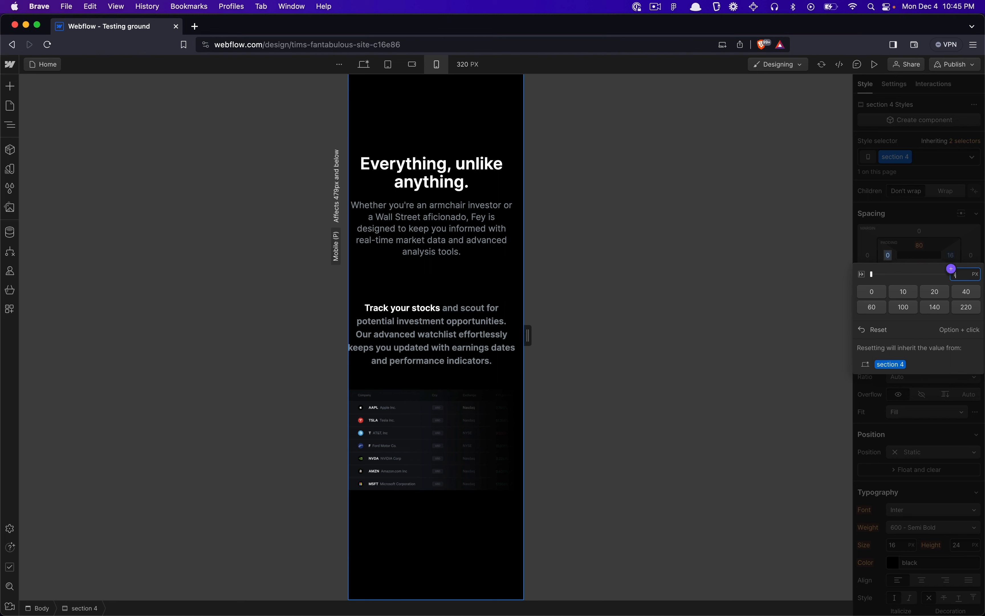
key("Return")
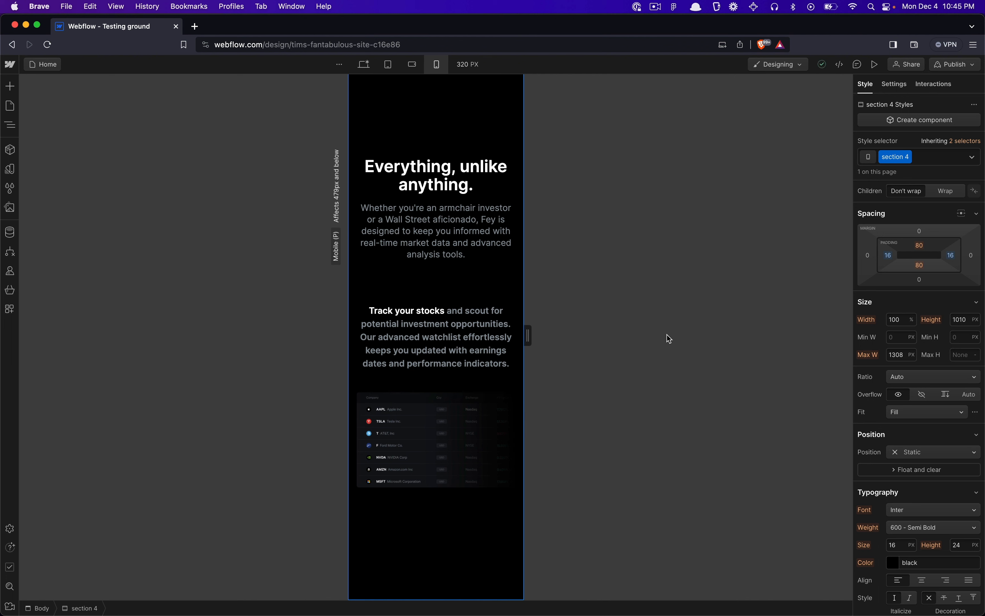
- Preview the page from the portrait mobile size and widen the canvas to about 800 px to check the responsive layout
left_click(877, 65)
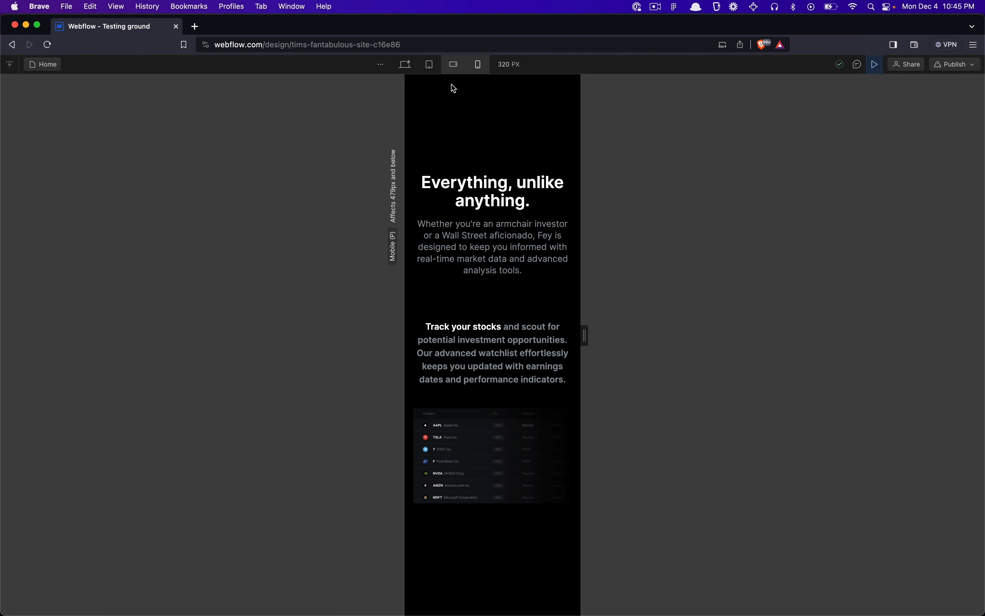
left_click_drag(586, 336, 719, 255)
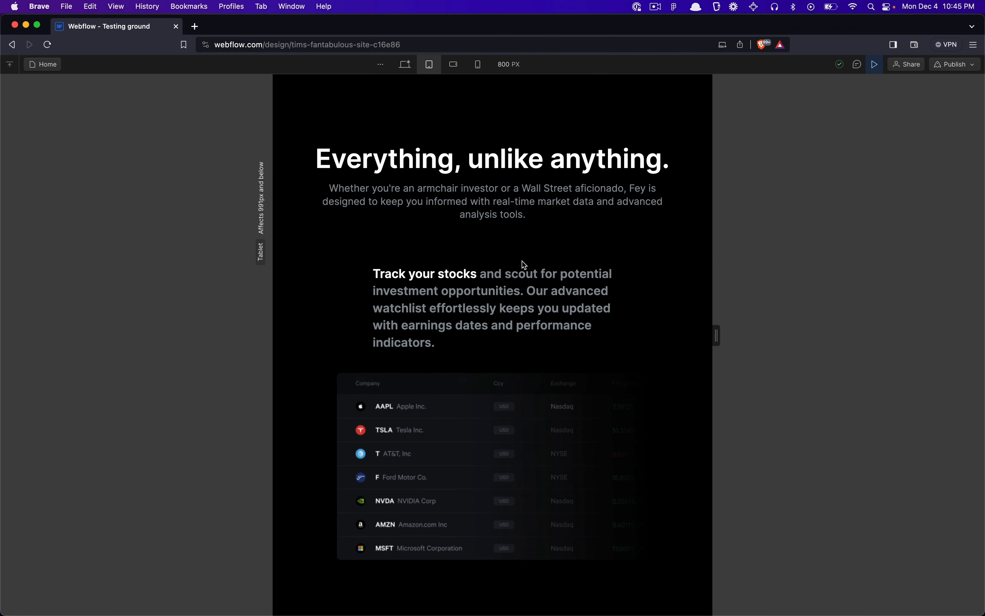
left_click(875, 65)
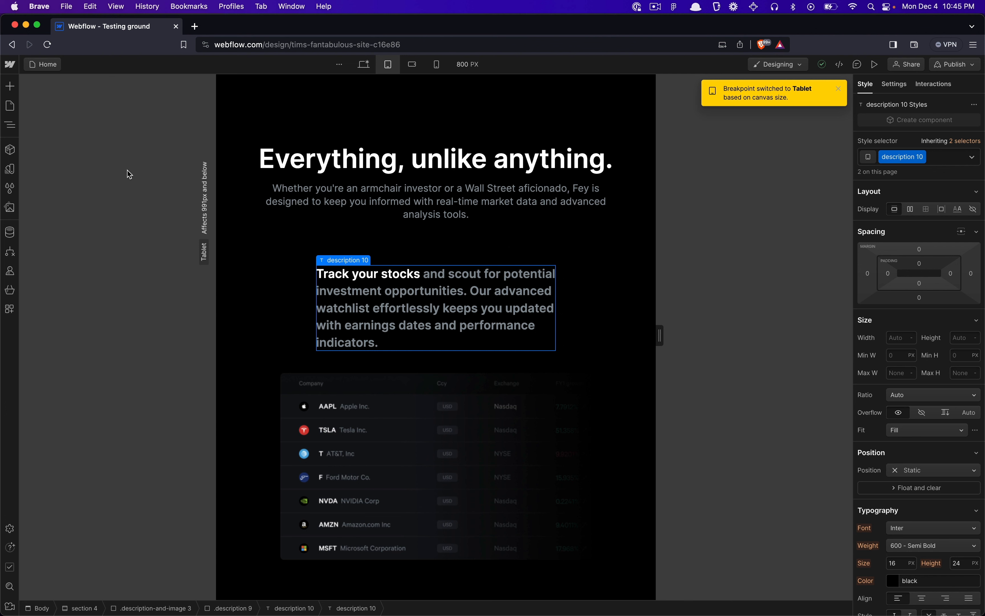
- Center-align the outer description 10 text block, "Track your stocks…", at the tablet breakpoint
left_click(12, 126)
left_click(82, 197)
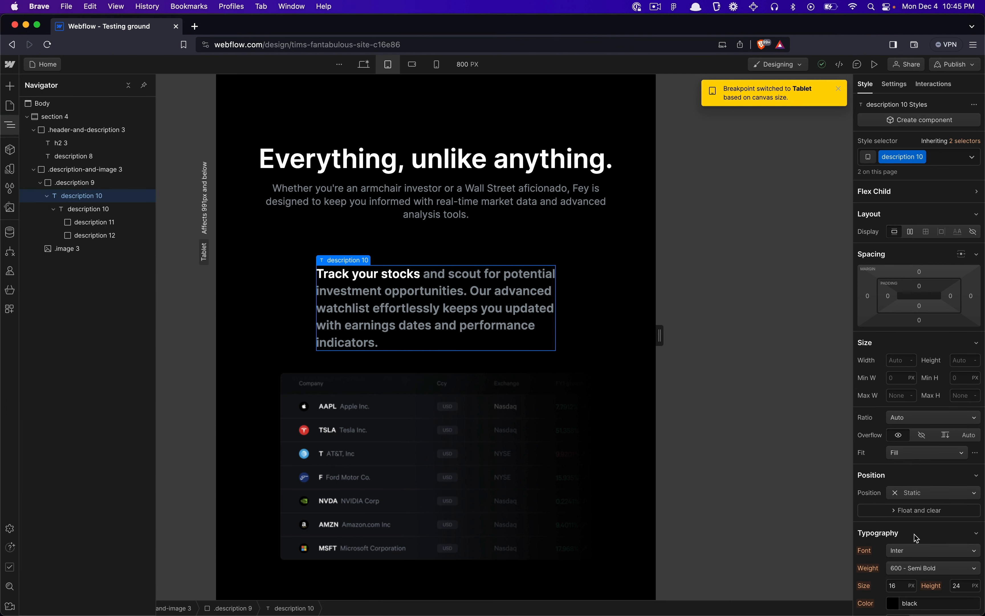
scroll(914, 534, "down", 5)
left_click(916, 529)
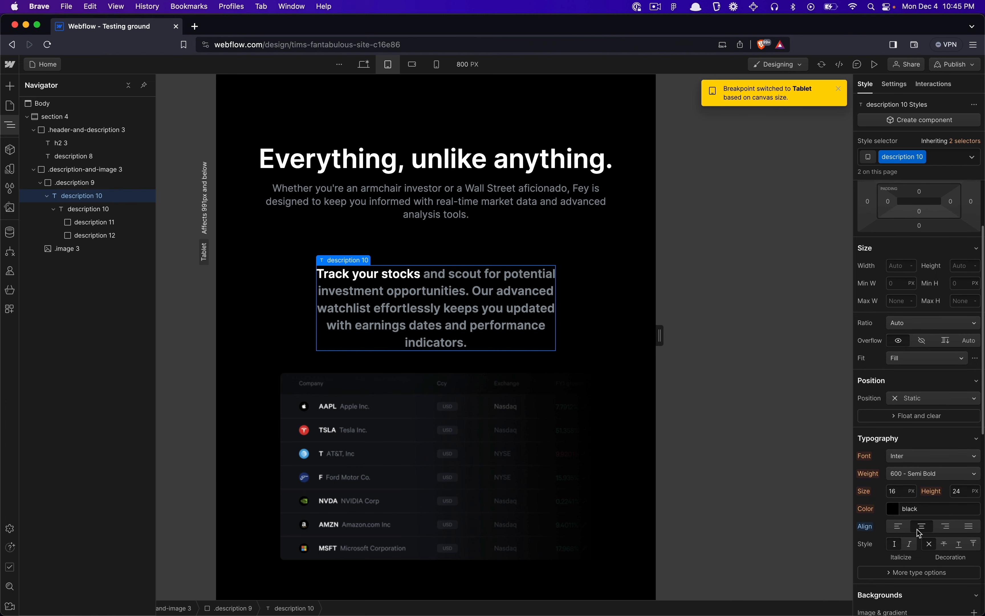
- Preview the page and widen the canvas to about 1256 px to check the layout from tablet up to desktop
left_click(875, 64)
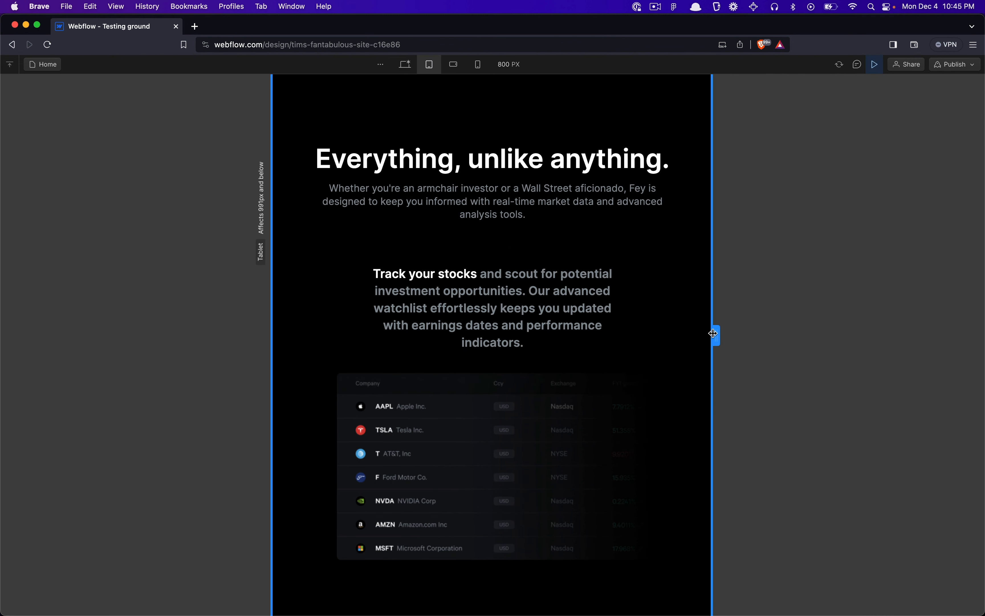
left_click_drag(717, 334, 809, 336)
left_click_drag(867, 339, 843, 339)
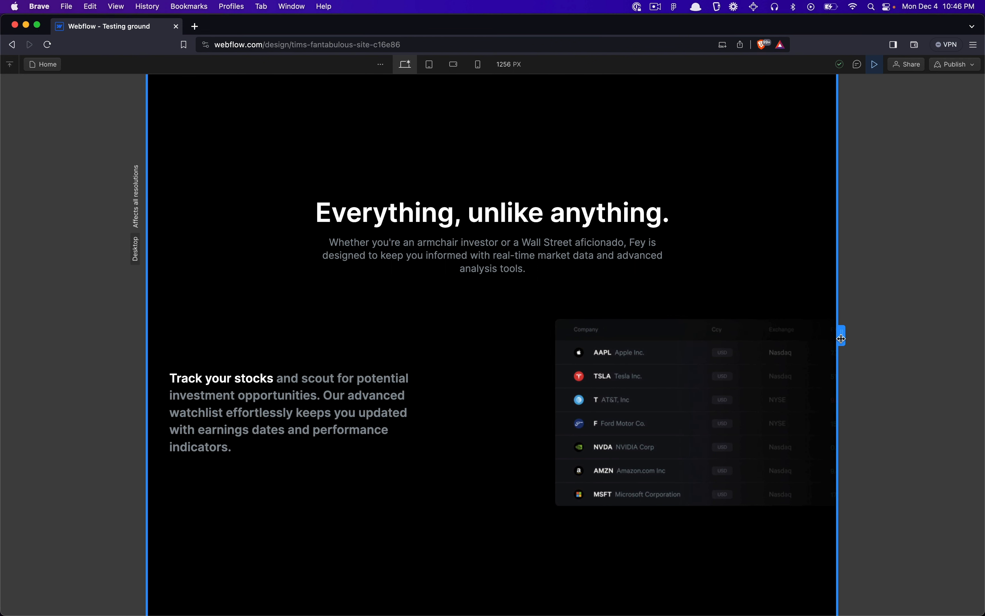